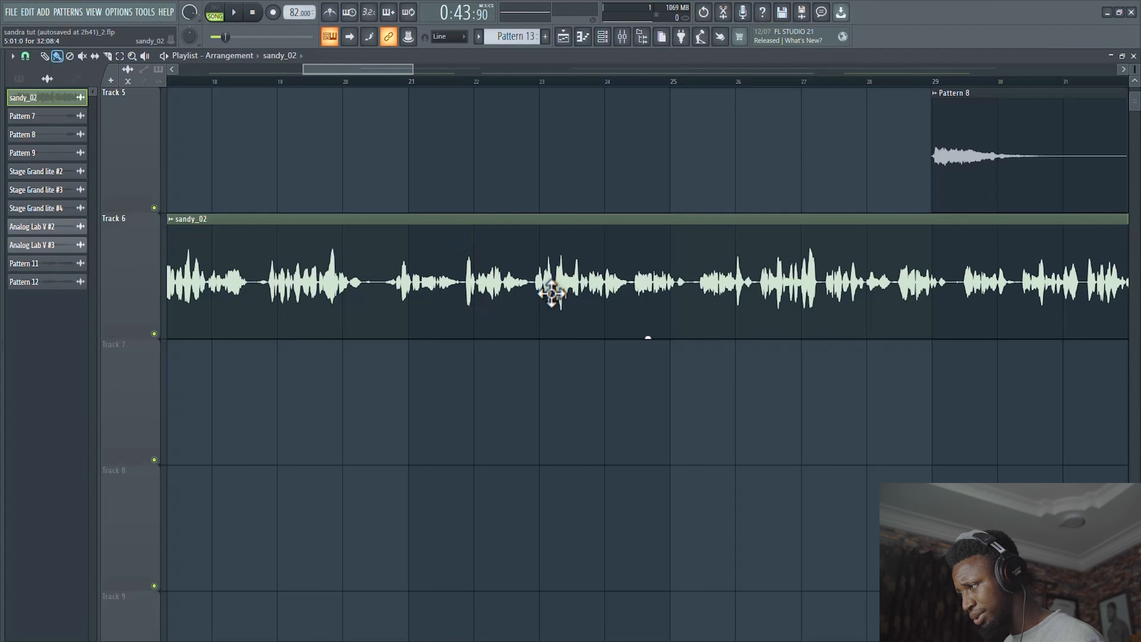
# Examine the three narrow dynamic bands in the reso Pro-Q 3 on LEAD VOX and close the plugin.
pyautogui.moveTo(371, 68); pyautogui.dragTo(490, 72)
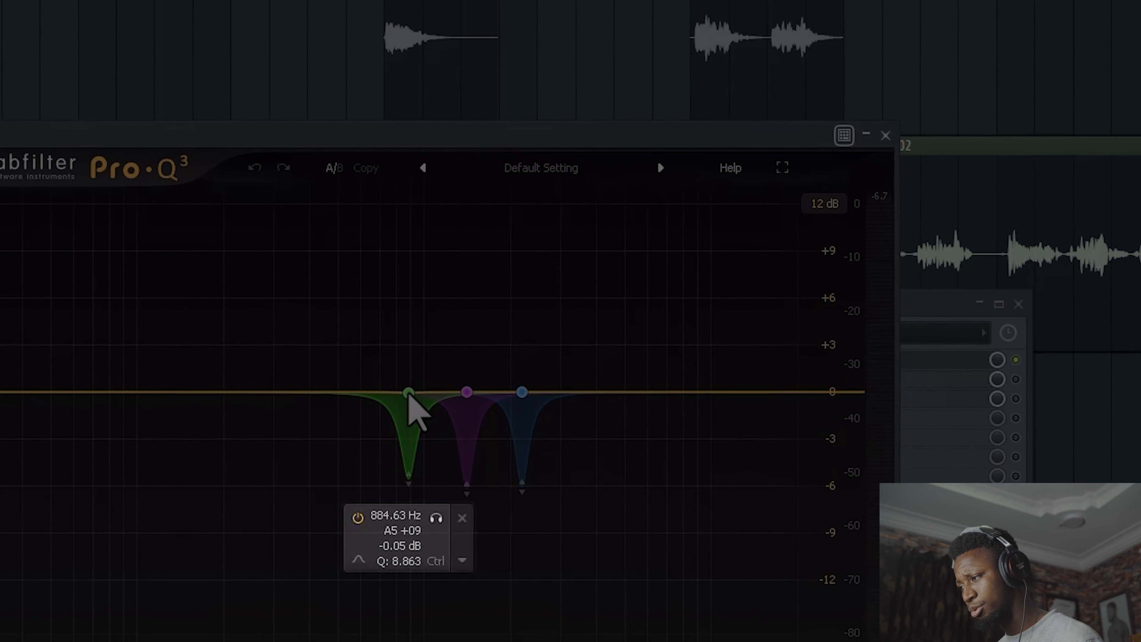
pyautogui.click(459, 397)
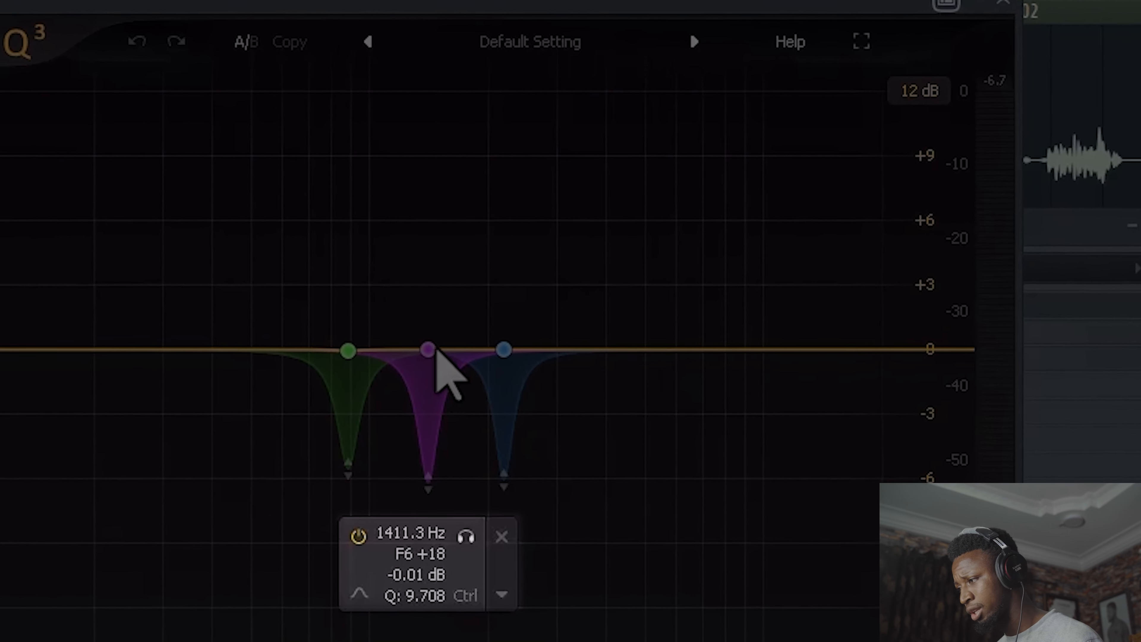
pyautogui.click(503, 371)
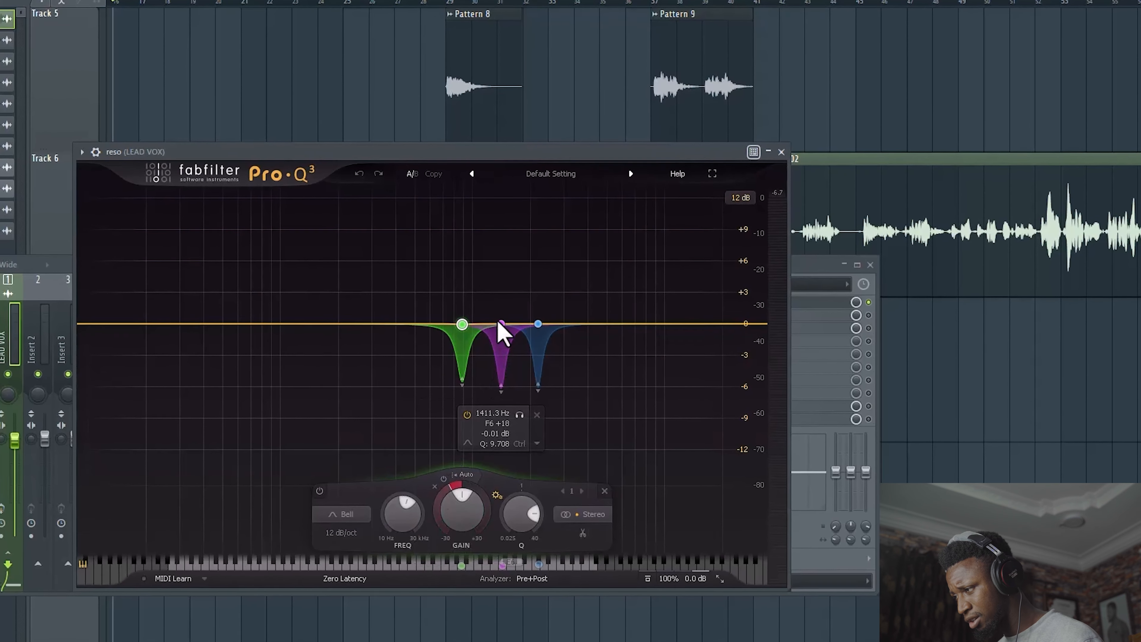
pyautogui.click(501, 323)
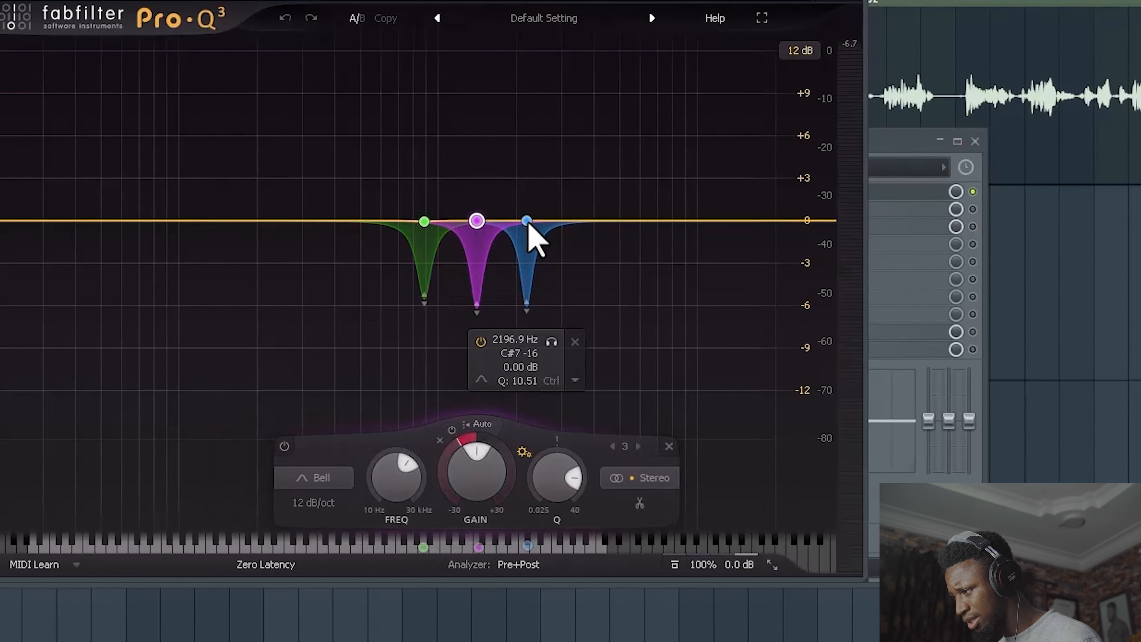
pyautogui.click(531, 256)
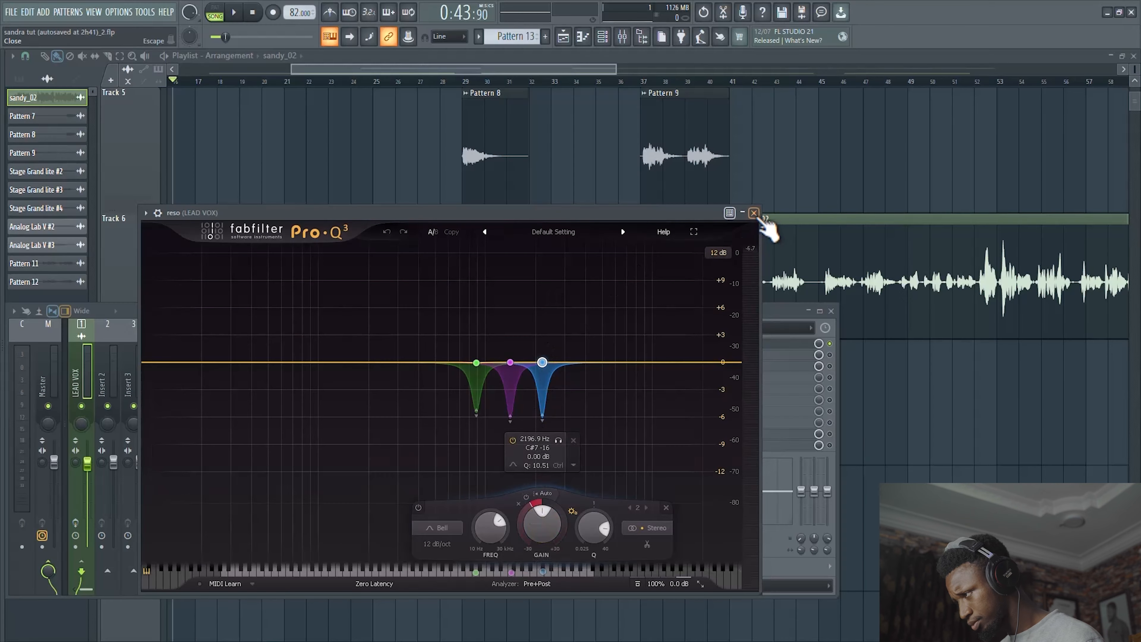
pyautogui.click(763, 223)
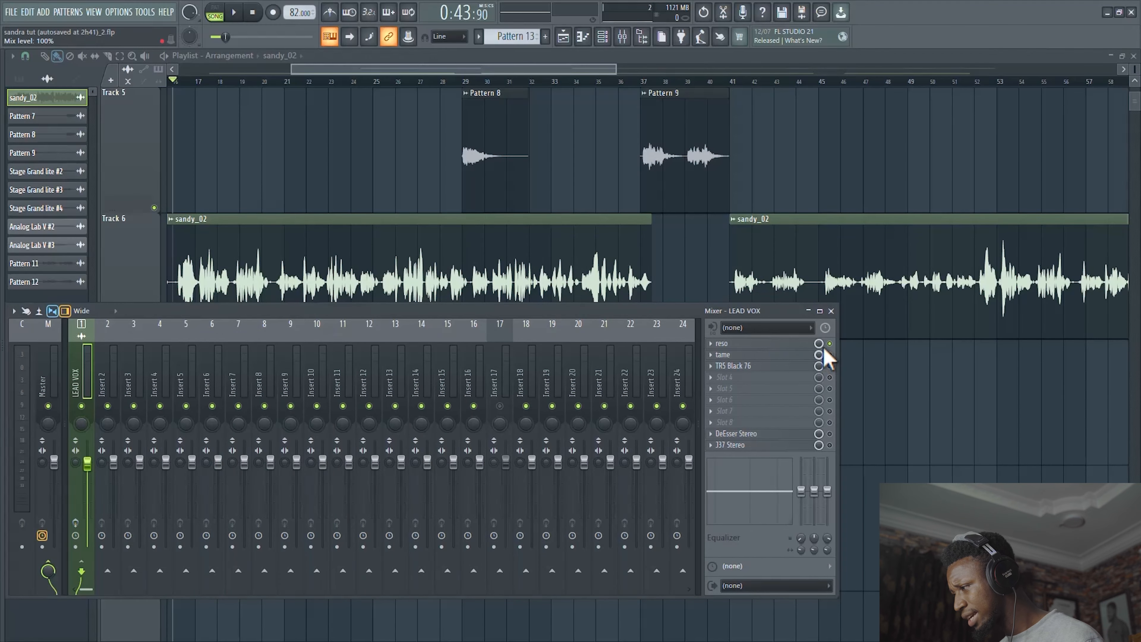
# Audition the lead vocal with effects off and with reso enabled, and play it with the reso EQ open.
pyautogui.click(791, 354)
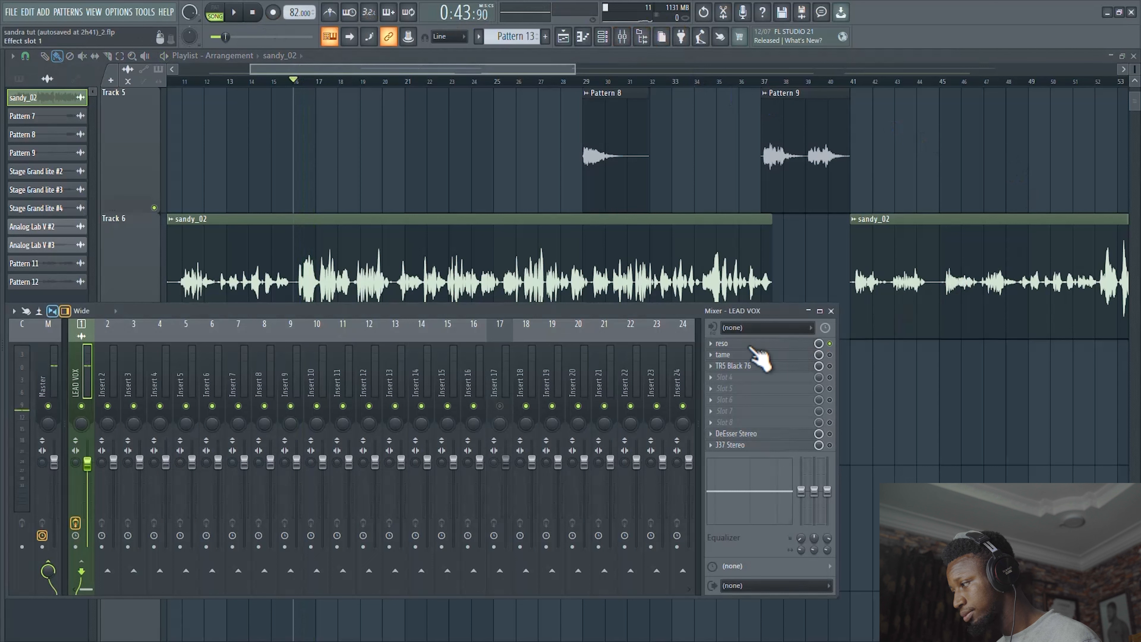
pyautogui.click(235, 17)
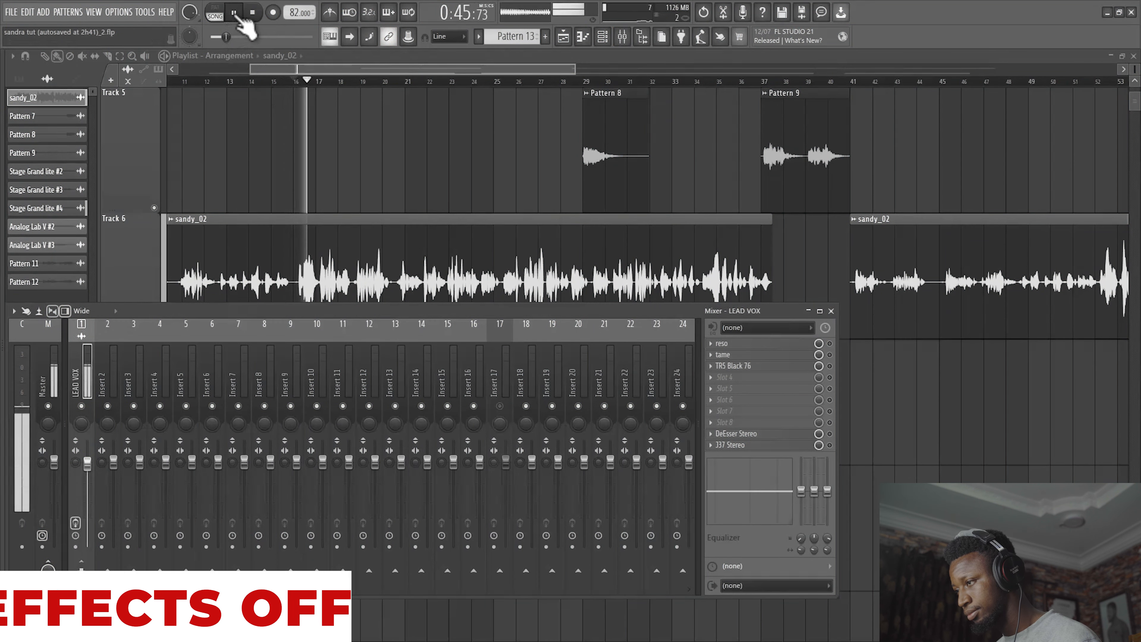
pyautogui.click(253, 13)
pyautogui.click(241, 16)
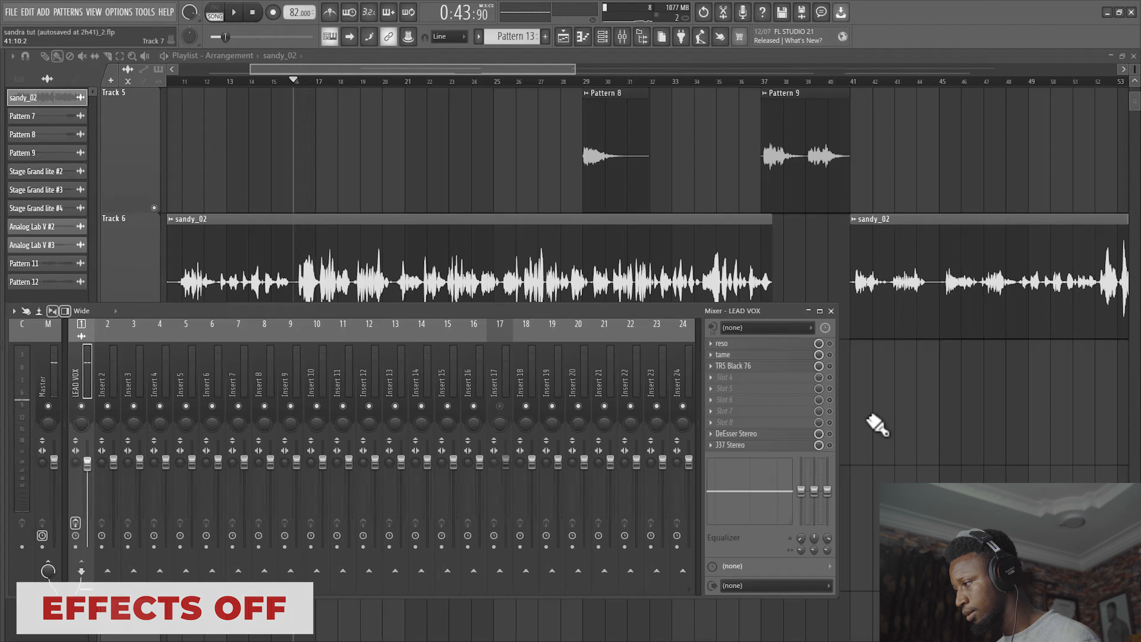
pyautogui.click(235, 16)
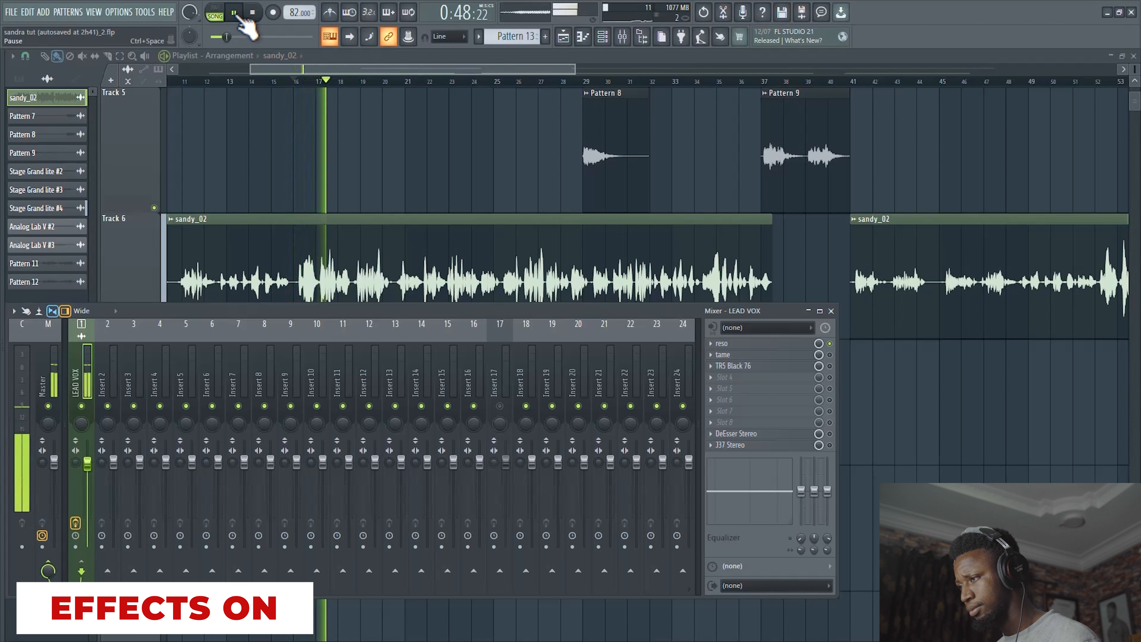
pyautogui.click(254, 13)
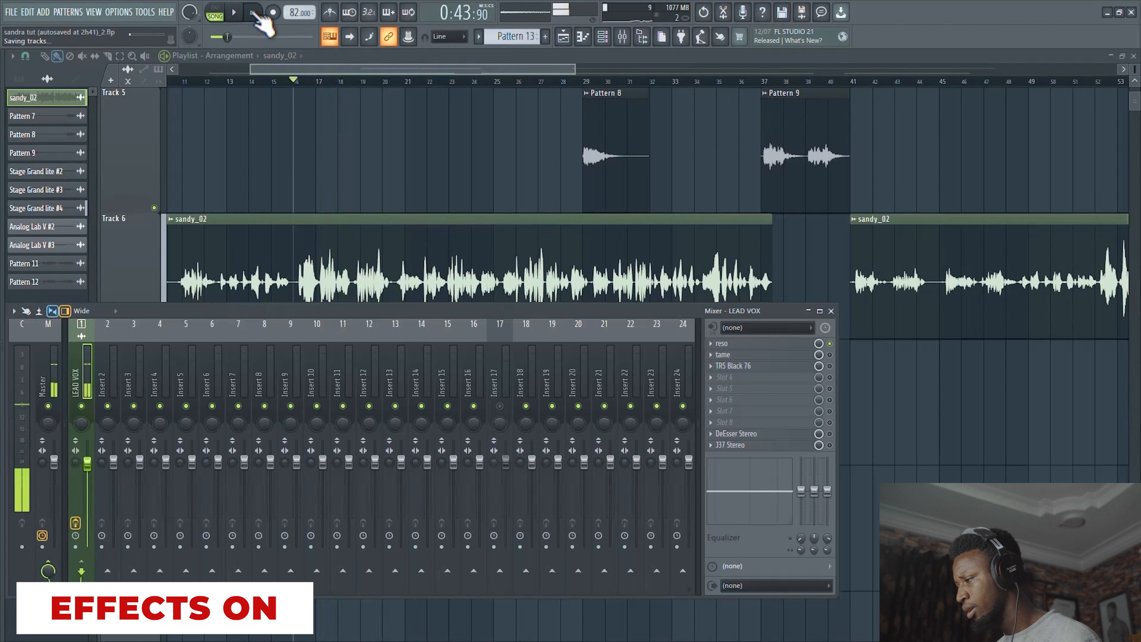
pyautogui.click(794, 343)
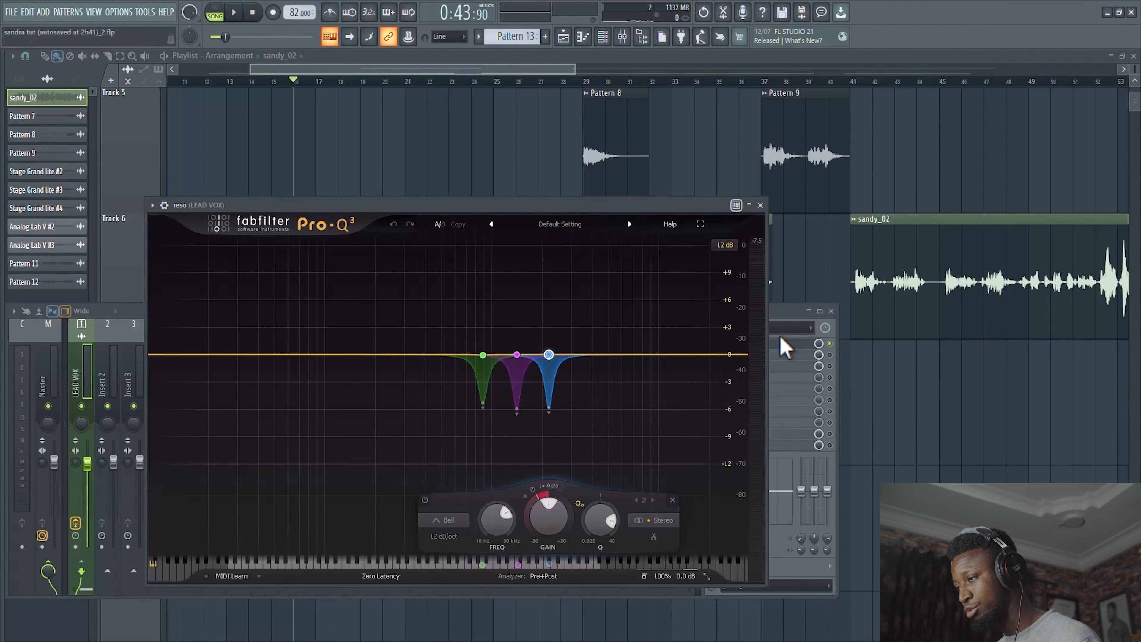
pyautogui.click(237, 16)
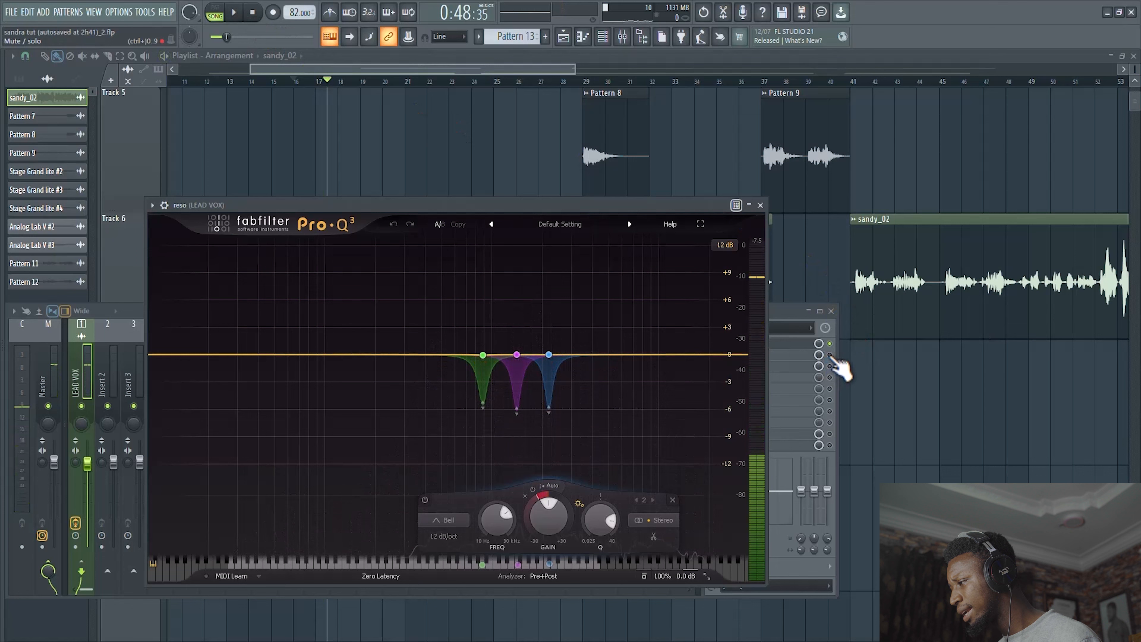
# Enable the tame EQ on LEAD VOX and check its two dynamic bands during playback.
pyautogui.click(831, 356)
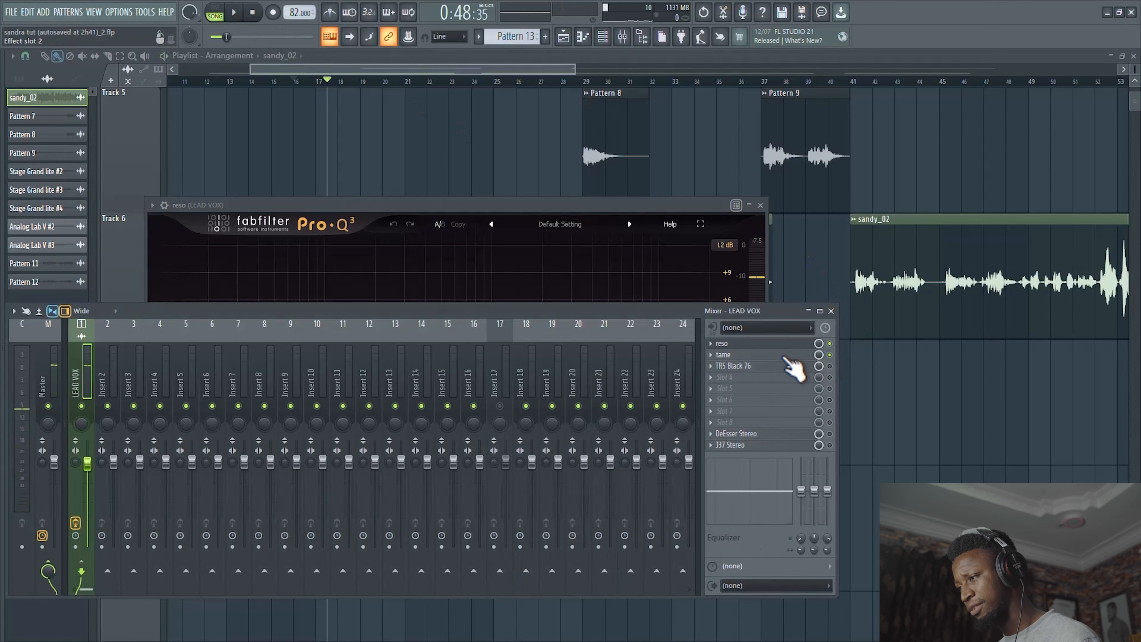
pyautogui.click(789, 359)
pyautogui.click(405, 302)
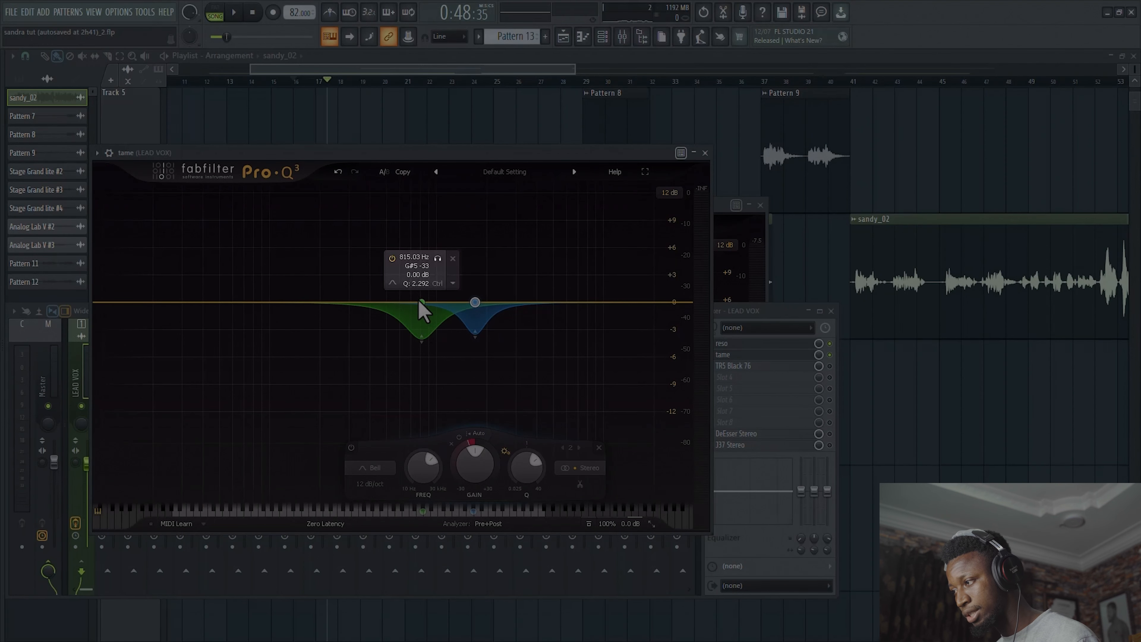
pyautogui.moveTo(475, 303)
pyautogui.click(235, 13)
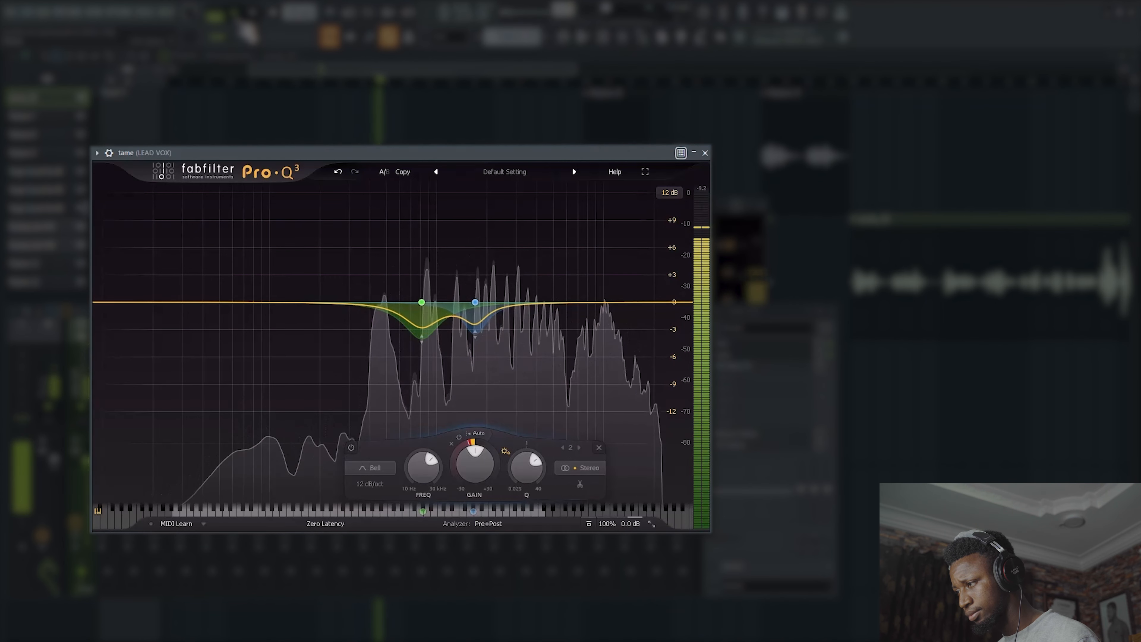
# Close the tame and reso plugin windows and the mixer, and stop playback.
pyautogui.click(696, 153)
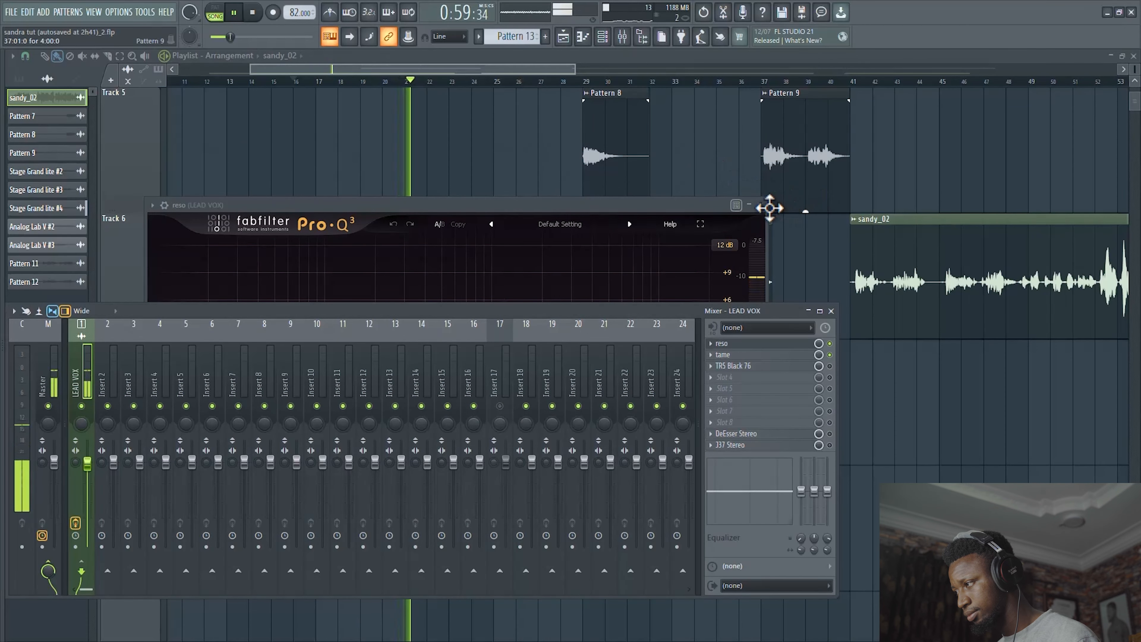
pyautogui.click(748, 204)
pyautogui.press('F9')
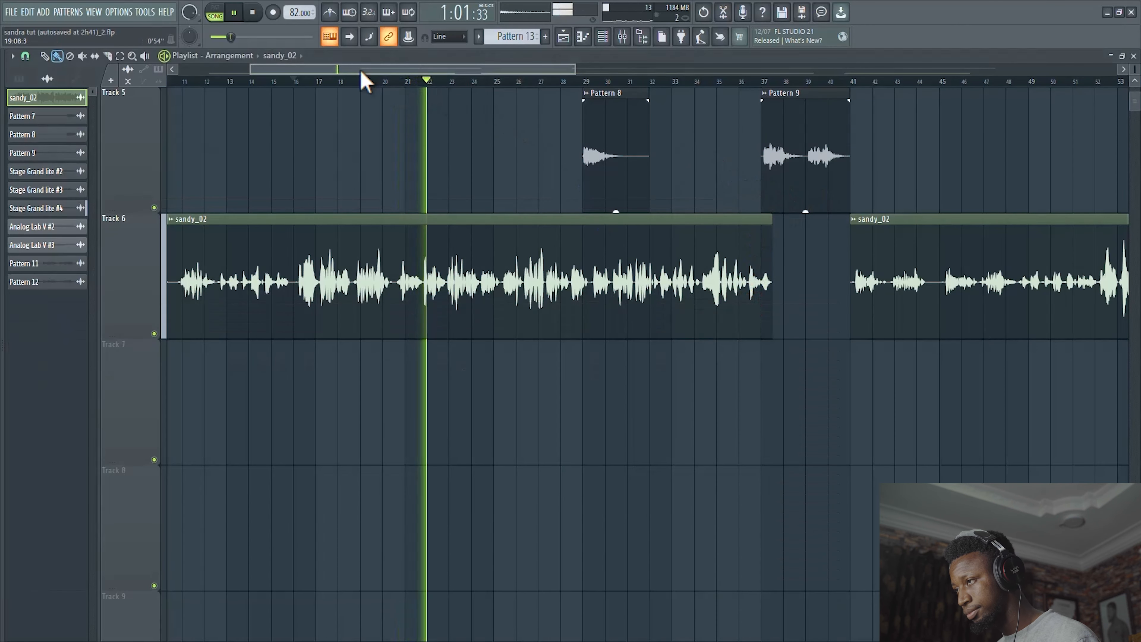
pyautogui.click(252, 13)
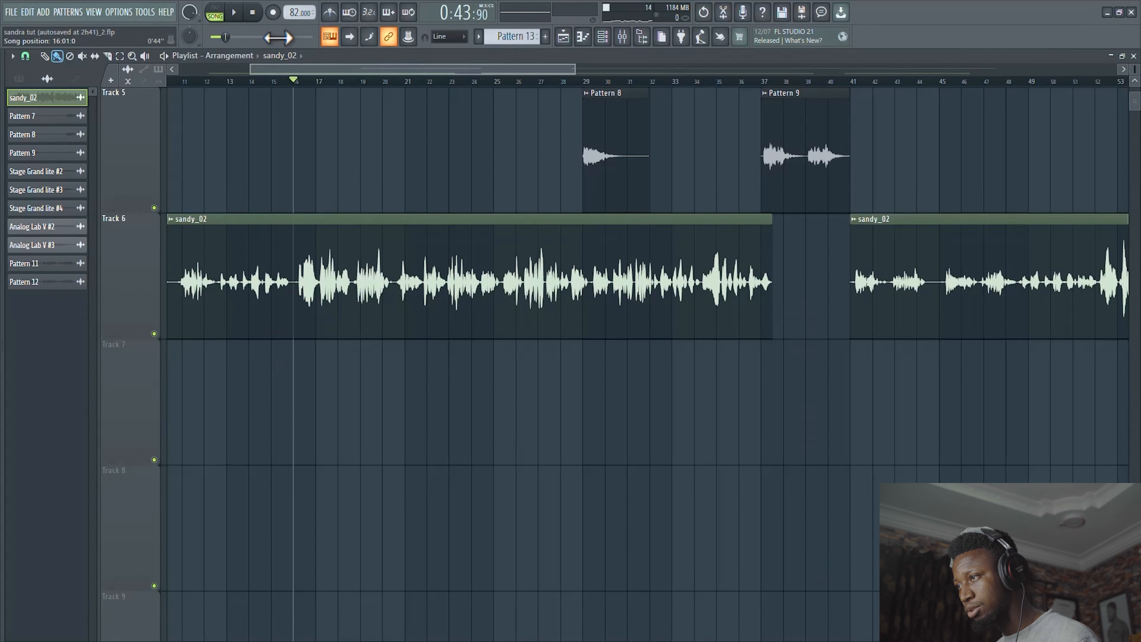
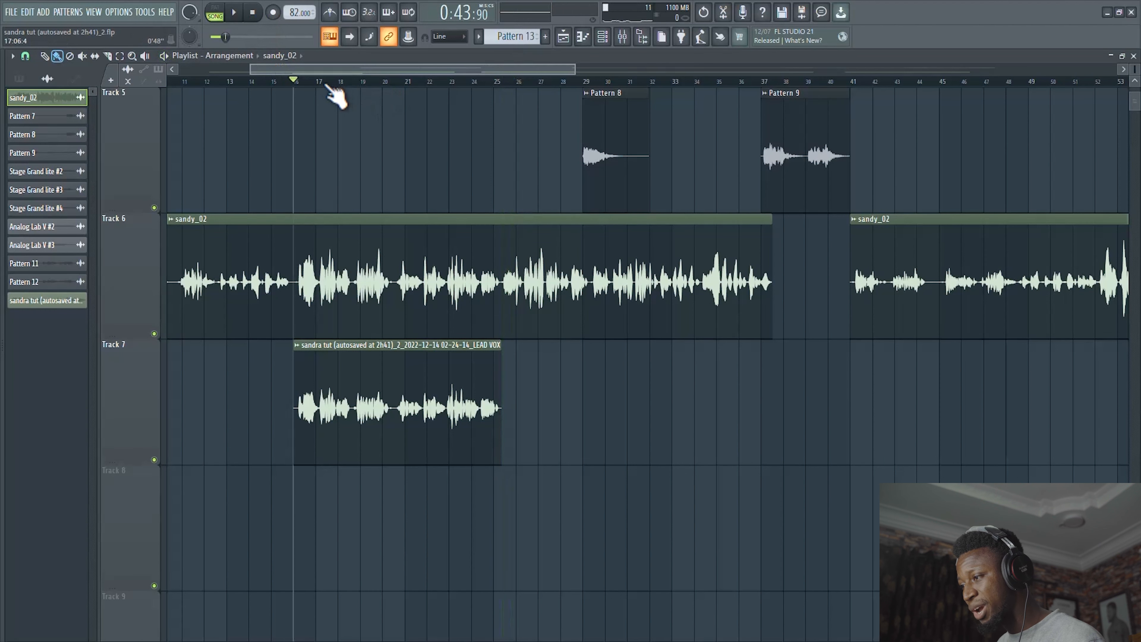
# Compare the peaks of the rendered lead vocal clip on Track 7 with the original sandy_02 clip on Track 6.
pyautogui.scroll(10, 330, 87)
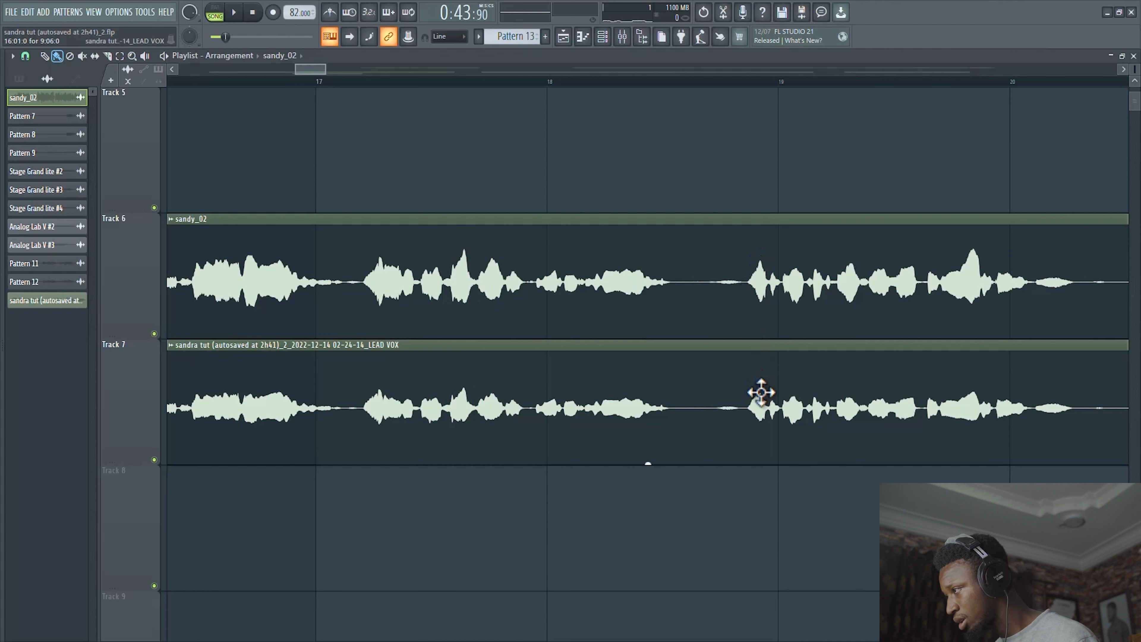
pyautogui.scroll(4, 761, 95)
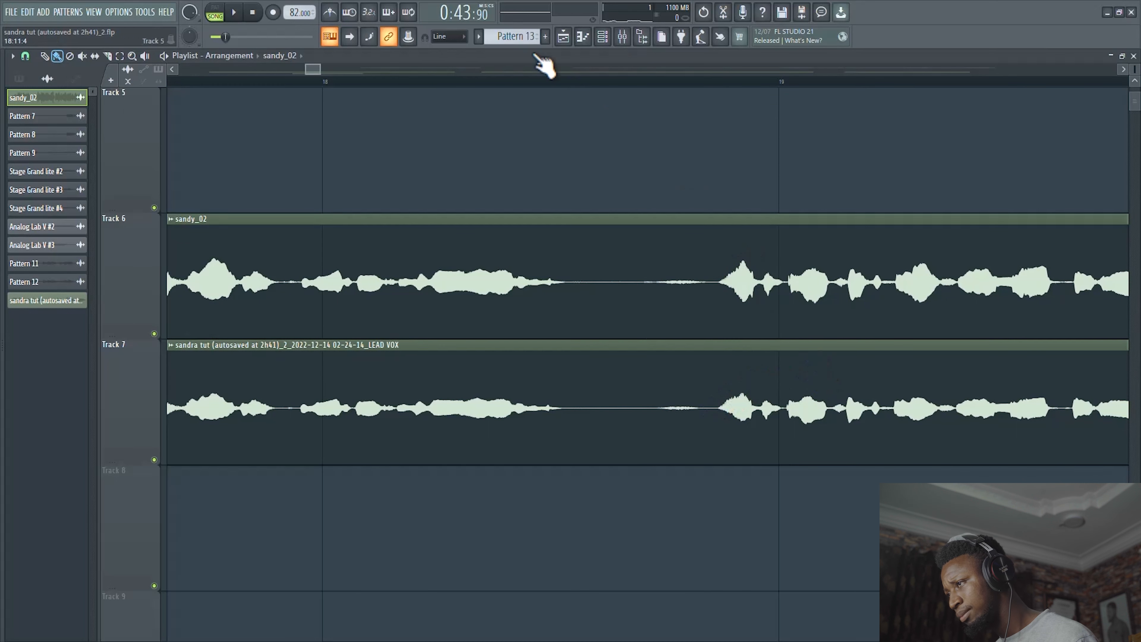
pyautogui.moveTo(314, 71); pyautogui.dragTo(322, 70)
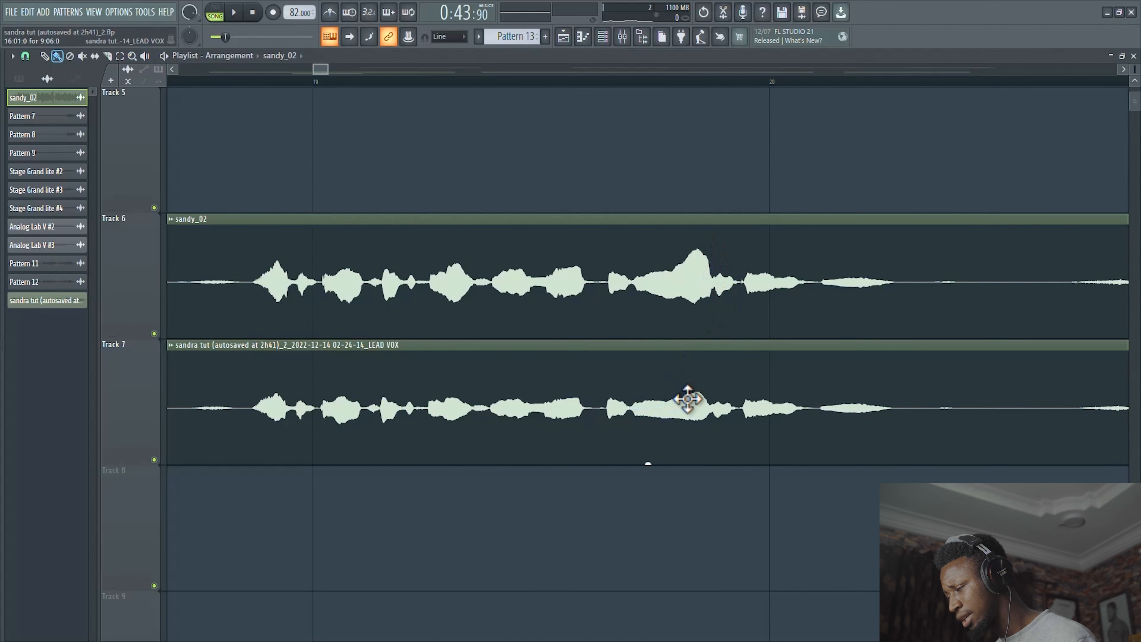
pyautogui.moveTo(327, 68); pyautogui.dragTo(354, 73)
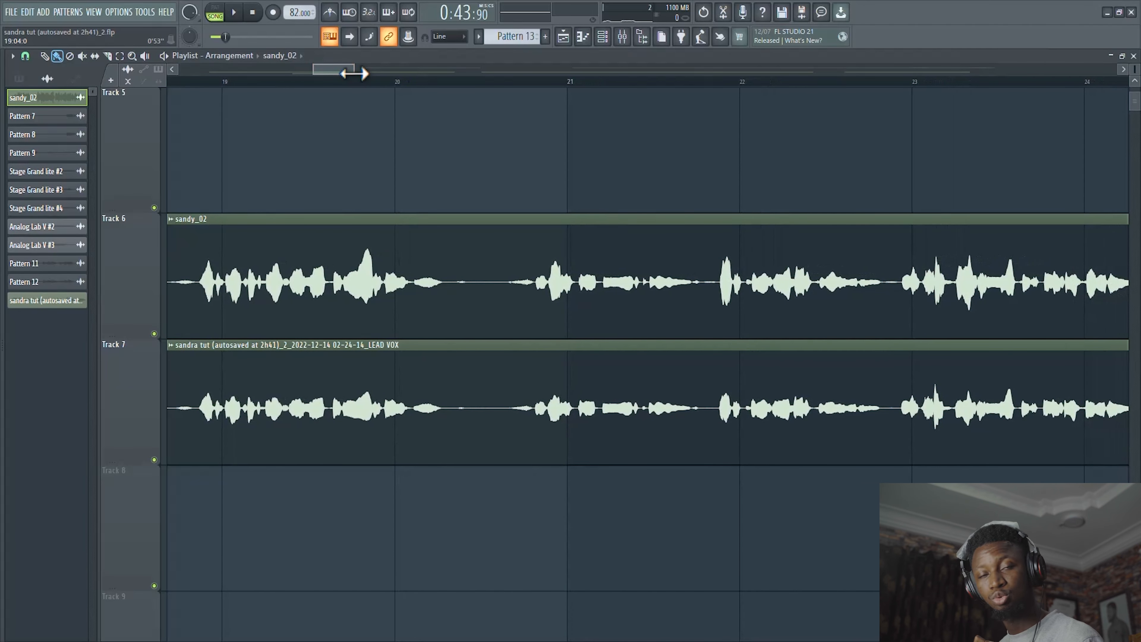
pyautogui.moveTo(354, 74); pyautogui.dragTo(563, 85)
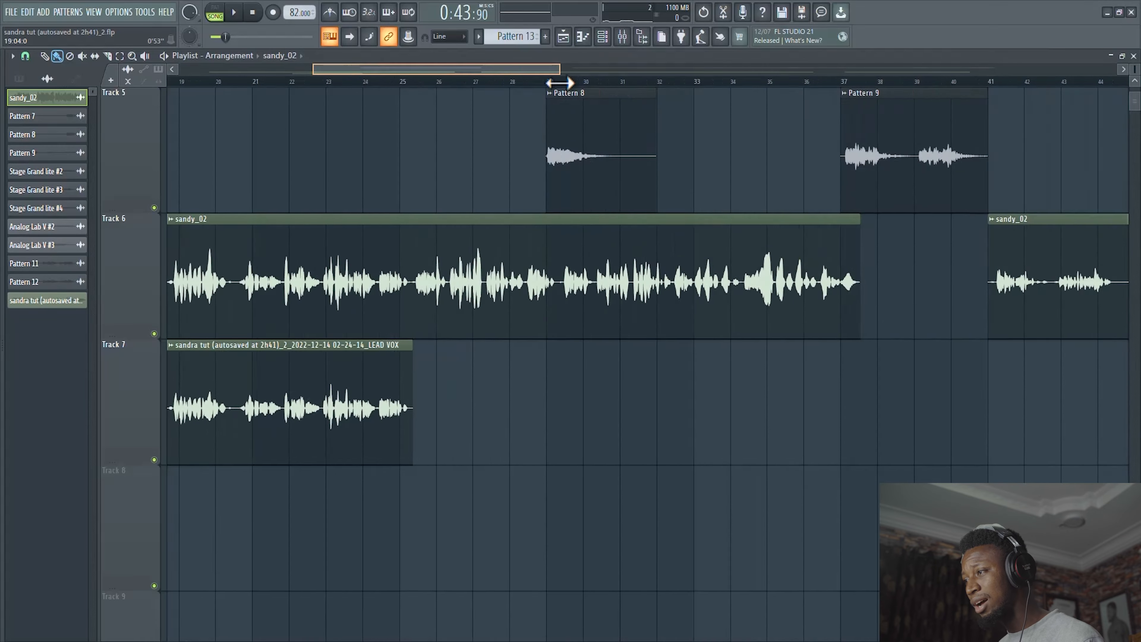
pyautogui.moveTo(314, 71); pyautogui.dragTo(253, 84)
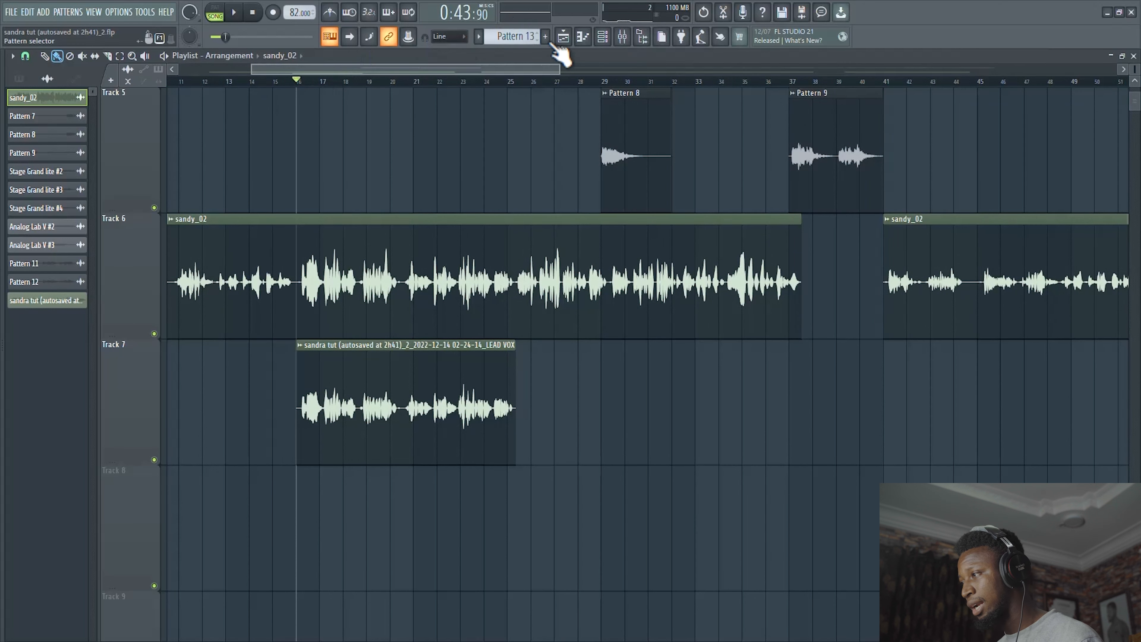
# Enable the TR5 Black 76 compressor on LEAD VOX and open it to view its settings.
pyautogui.click(622, 37)
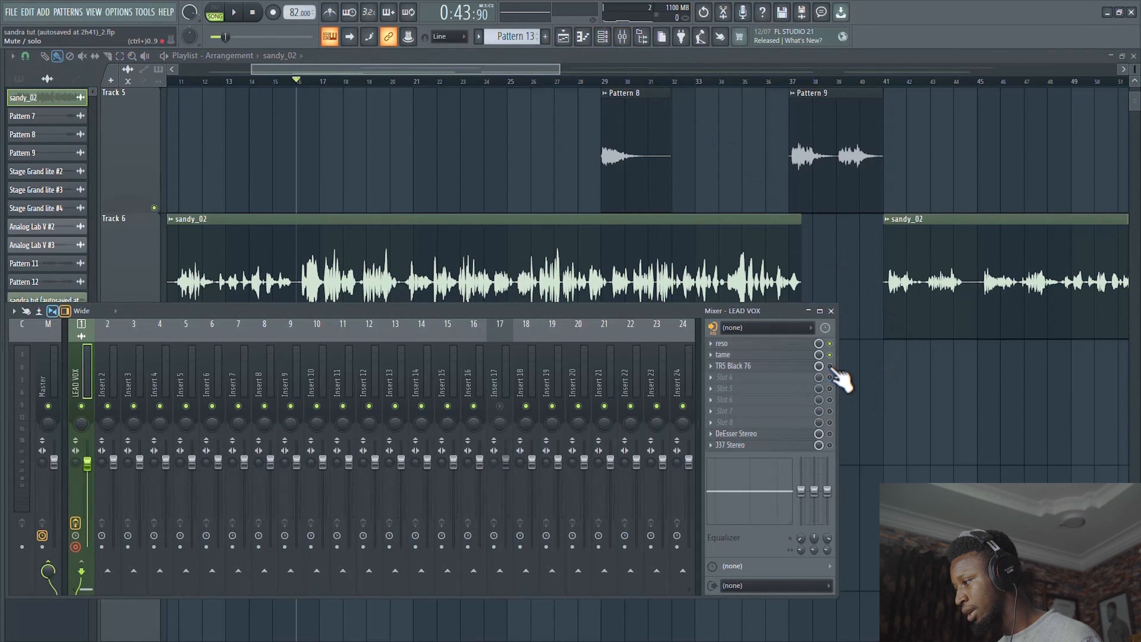
pyautogui.click(760, 367)
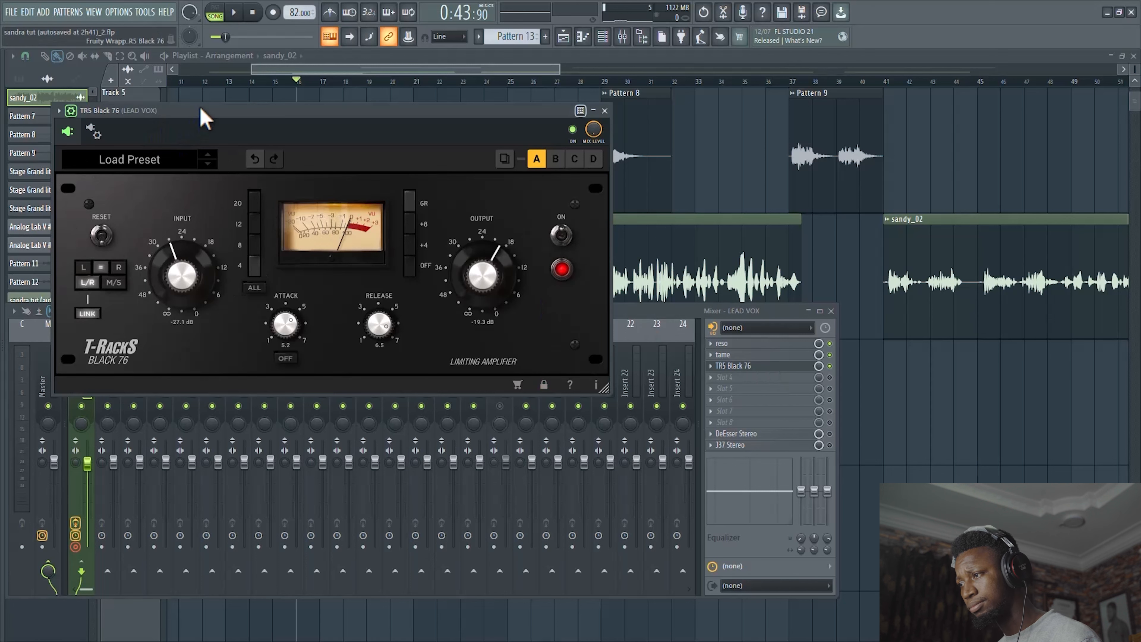
pyautogui.moveTo(201, 110); pyautogui.dragTo(270, 124)
pyautogui.click(766, 309)
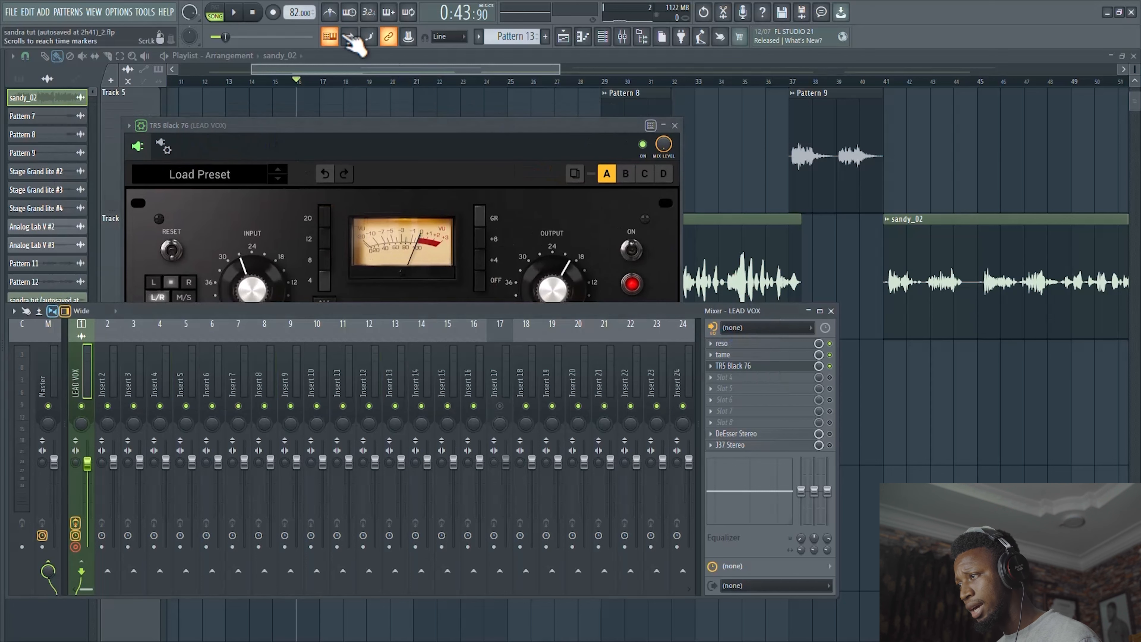
# Delete the rendered lead vocal clip from Track 7 of the playlist.
pyautogui.click(339, 69)
pyautogui.rightClick(341, 386)
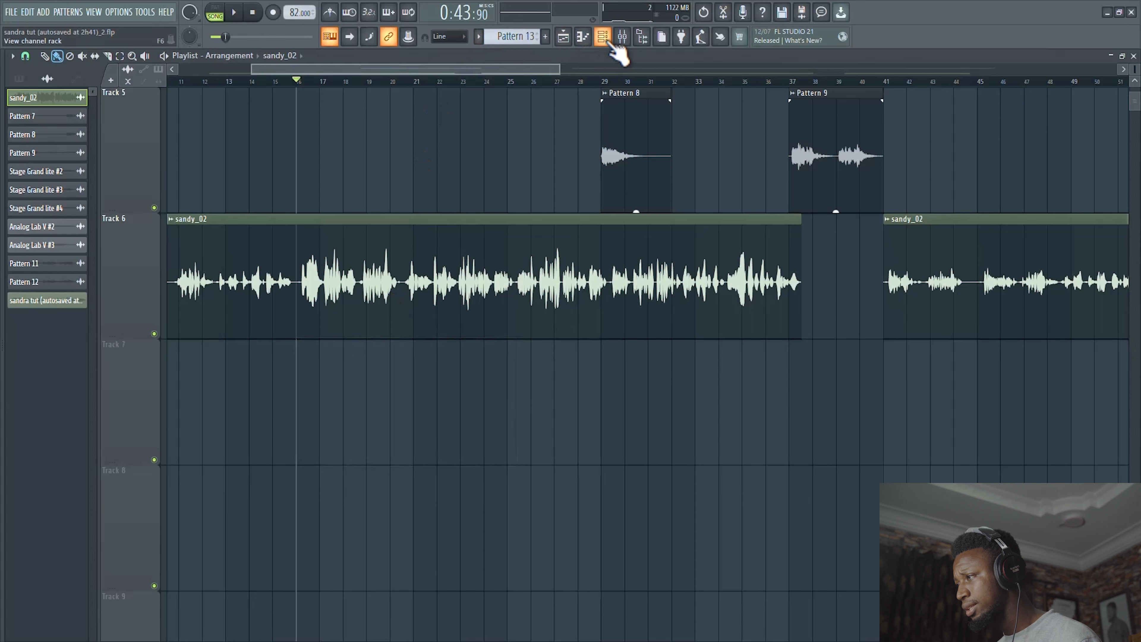
# Compare playback of the lead vocal with the effects off and with reso, tame and TR5 Black 76 on.
pyautogui.click(622, 37)
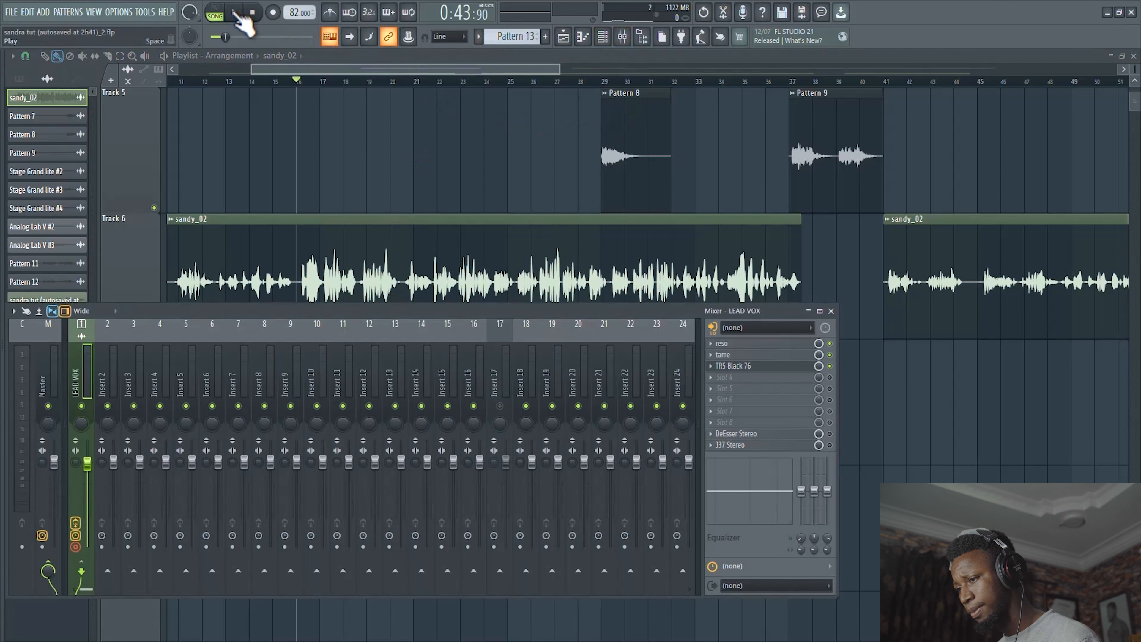
pyautogui.click(234, 14)
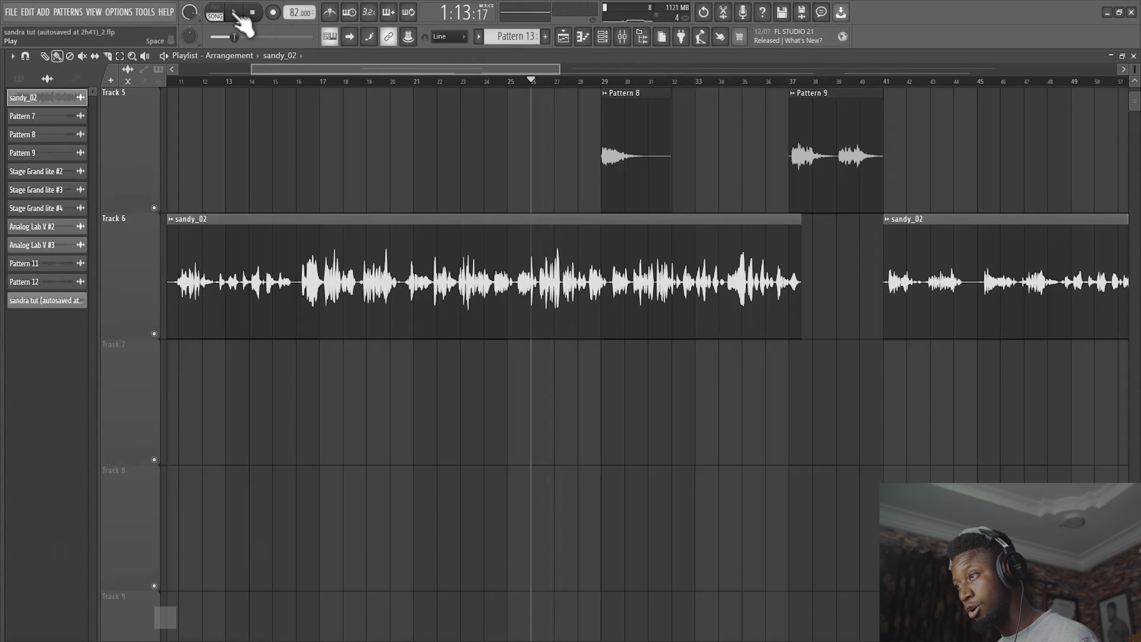
pyautogui.click(235, 13)
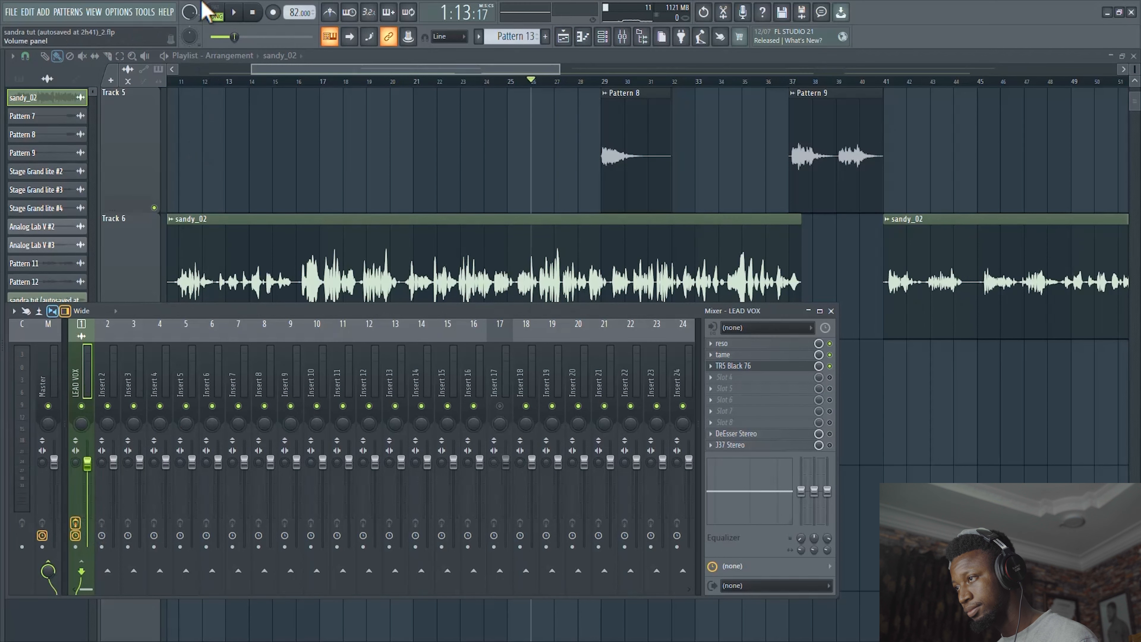
pyautogui.click(238, 15)
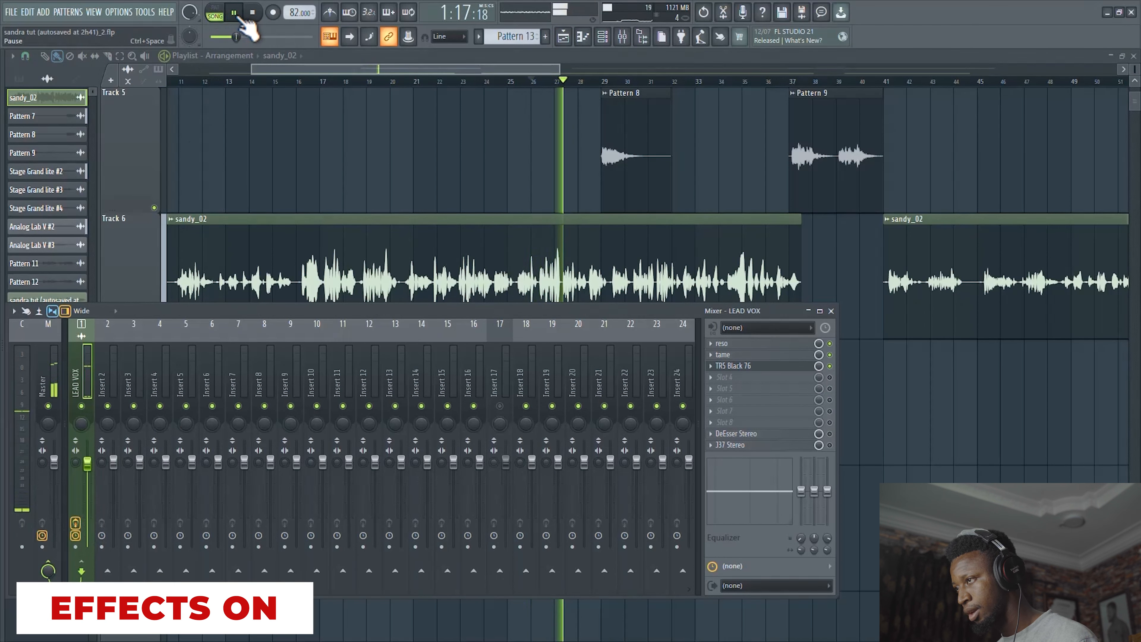
pyautogui.click(254, 13)
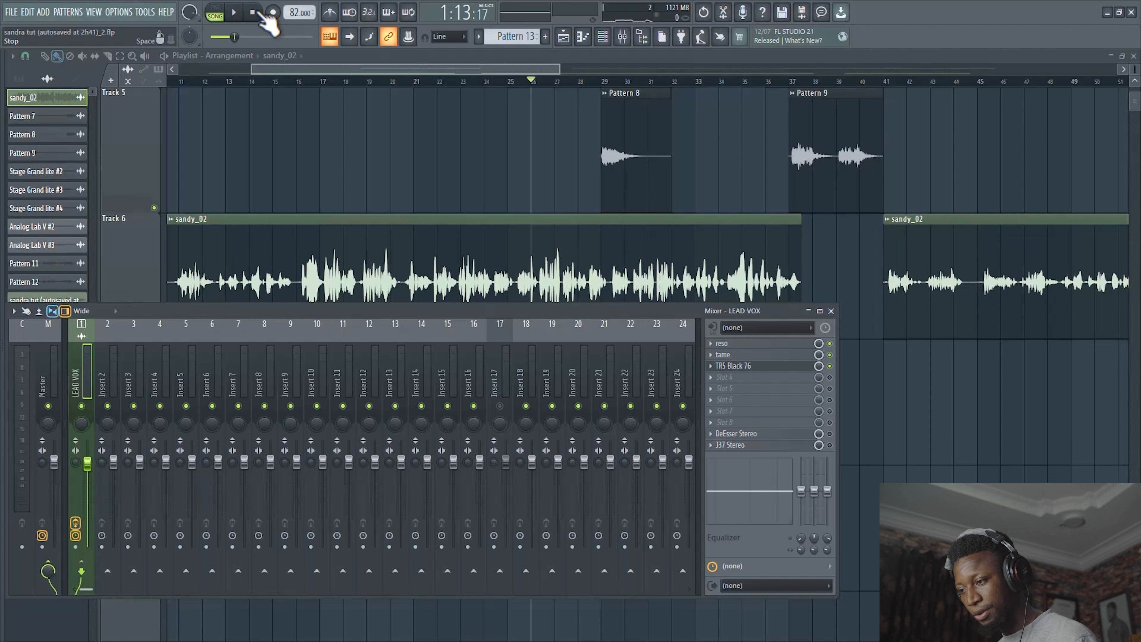
# Bypass the effects on LEAD VOX and play the vocal passage from bar 26 twice.
pyautogui.click(75, 534)
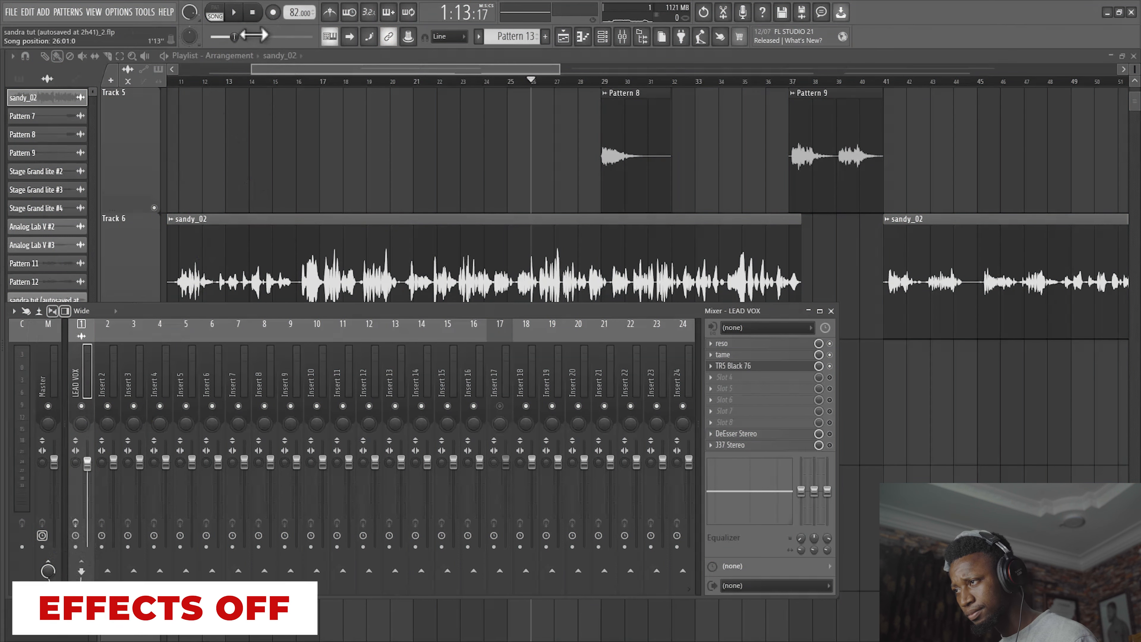
pyautogui.click(242, 19)
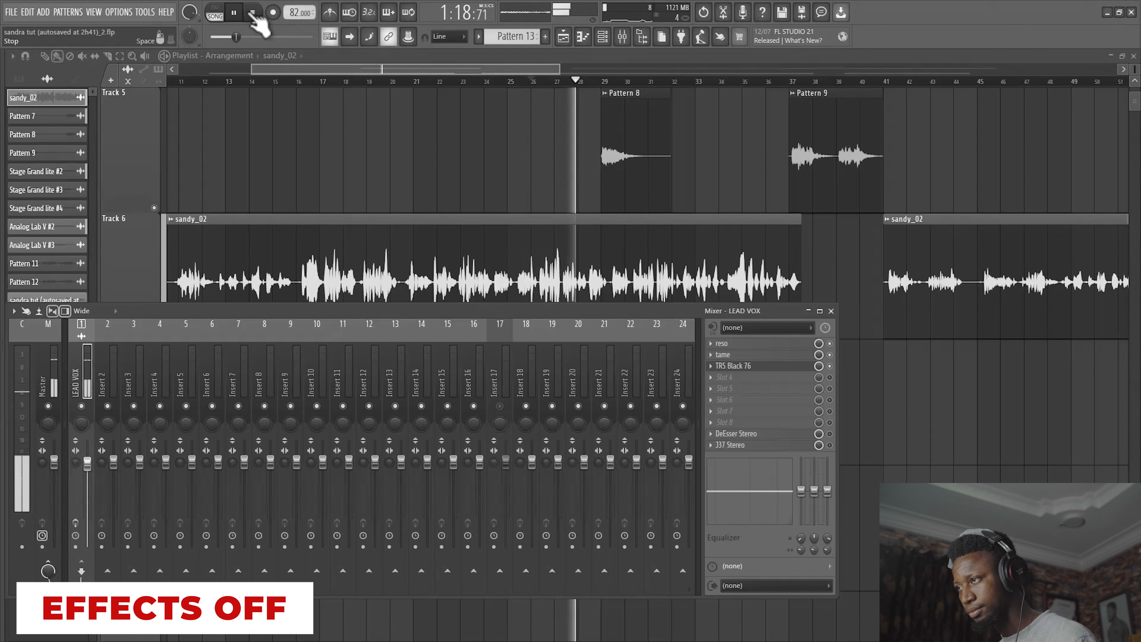
pyautogui.click(253, 13)
pyautogui.click(242, 16)
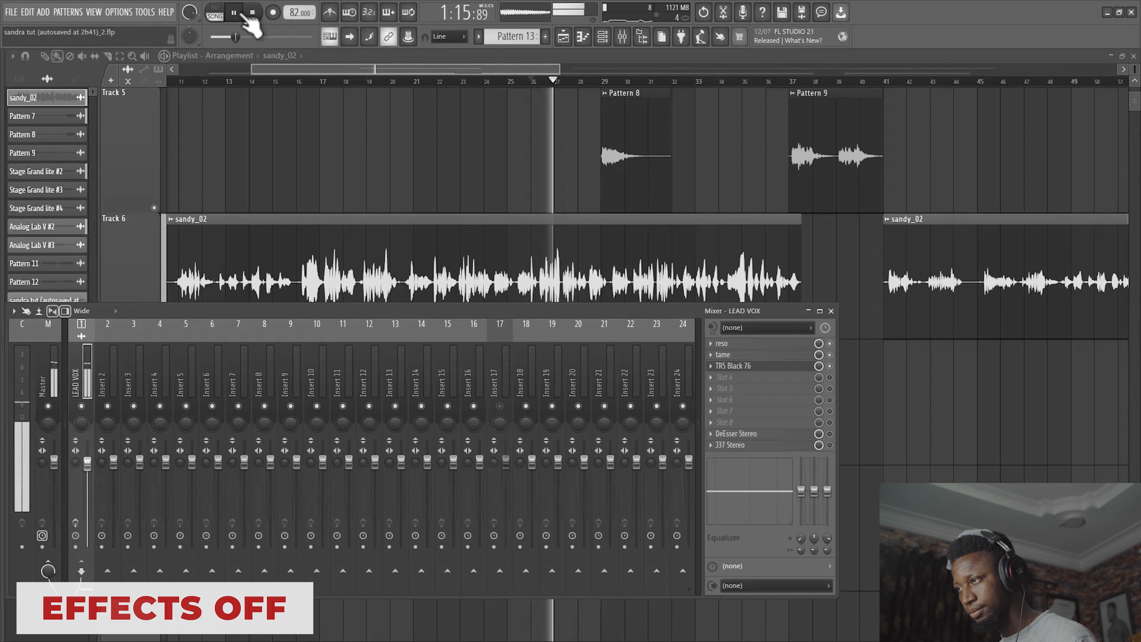
pyautogui.click(252, 13)
# Turn the LEAD VOX effects back on and play the same passage from bar 26 twice for comparison.
pyautogui.click(74, 523)
pyautogui.click(241, 17)
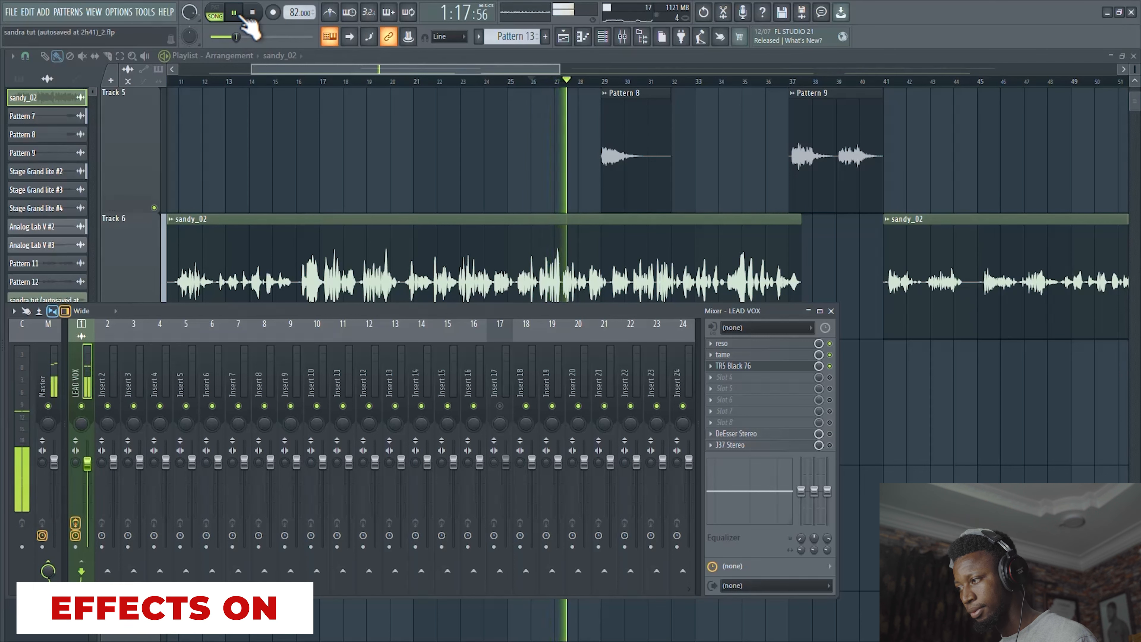
pyautogui.click(254, 15)
pyautogui.click(240, 17)
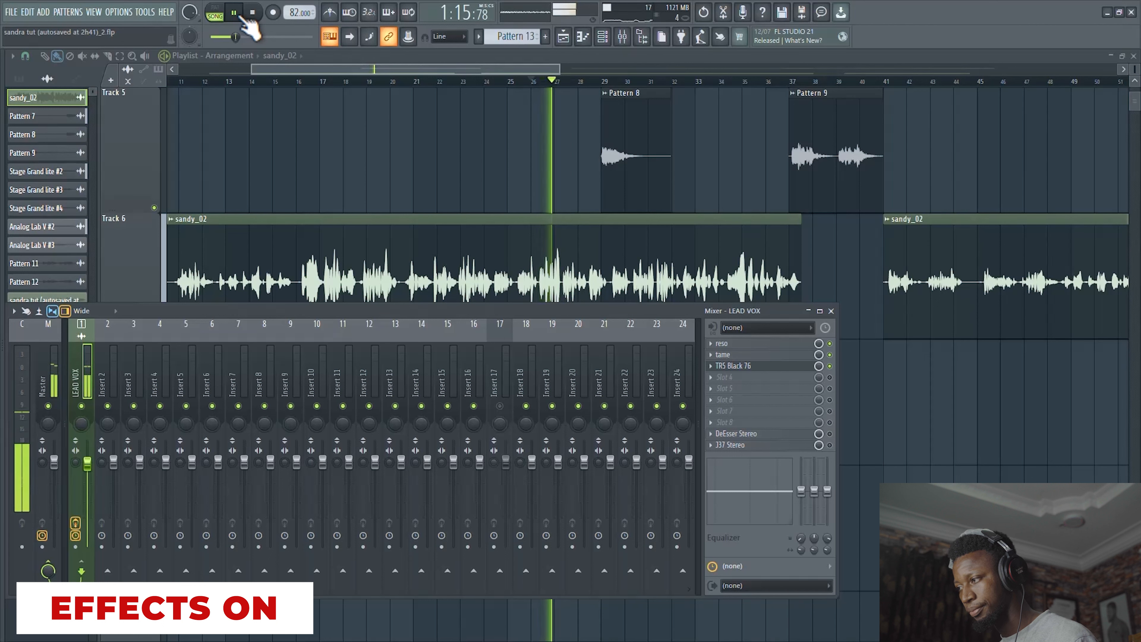
pyautogui.click(254, 14)
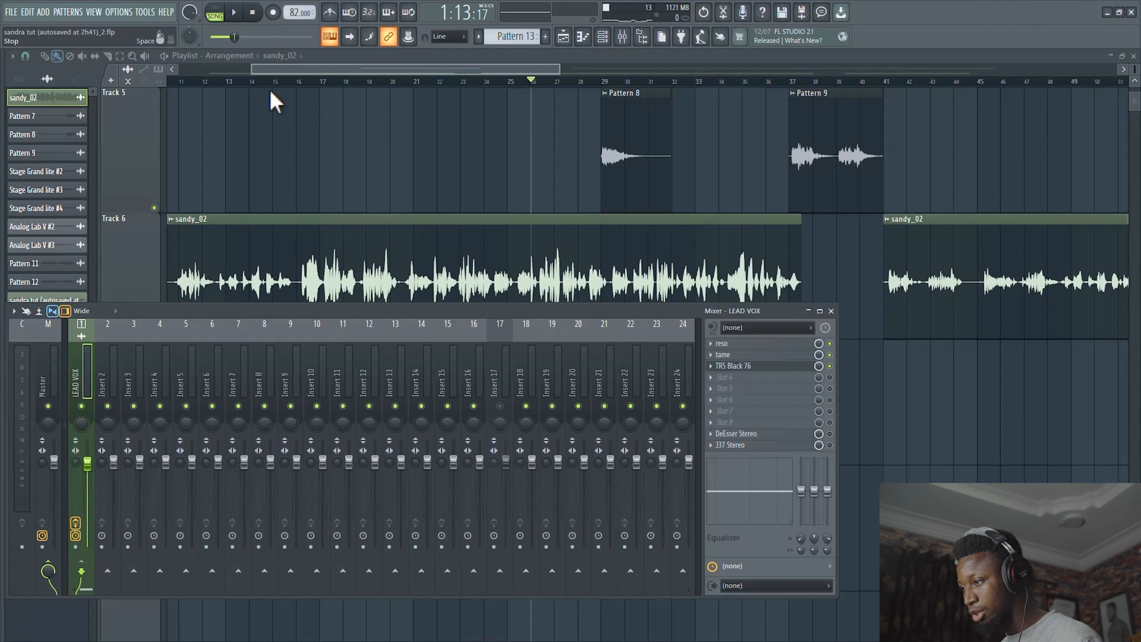
# Arm LEAD VOX for disk recording and record the processed vocal onto Track 7 from bar 26 to about bar 29.
pyautogui.moveTo(331, 320); pyautogui.dragTo(333, 391)
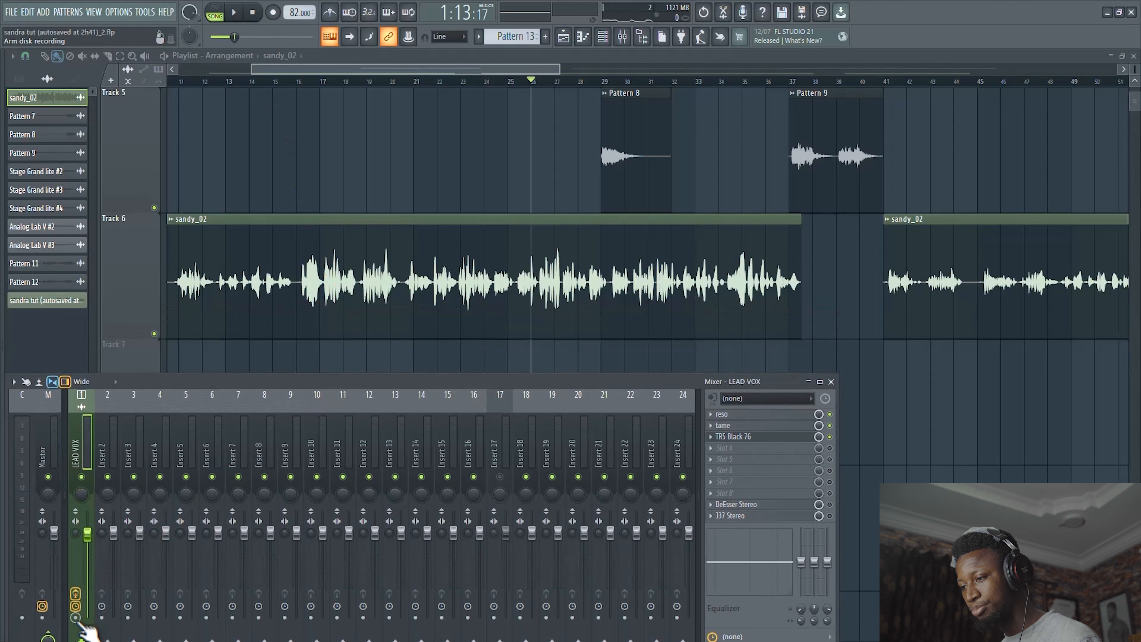
pyautogui.click(75, 617)
pyautogui.click(272, 12)
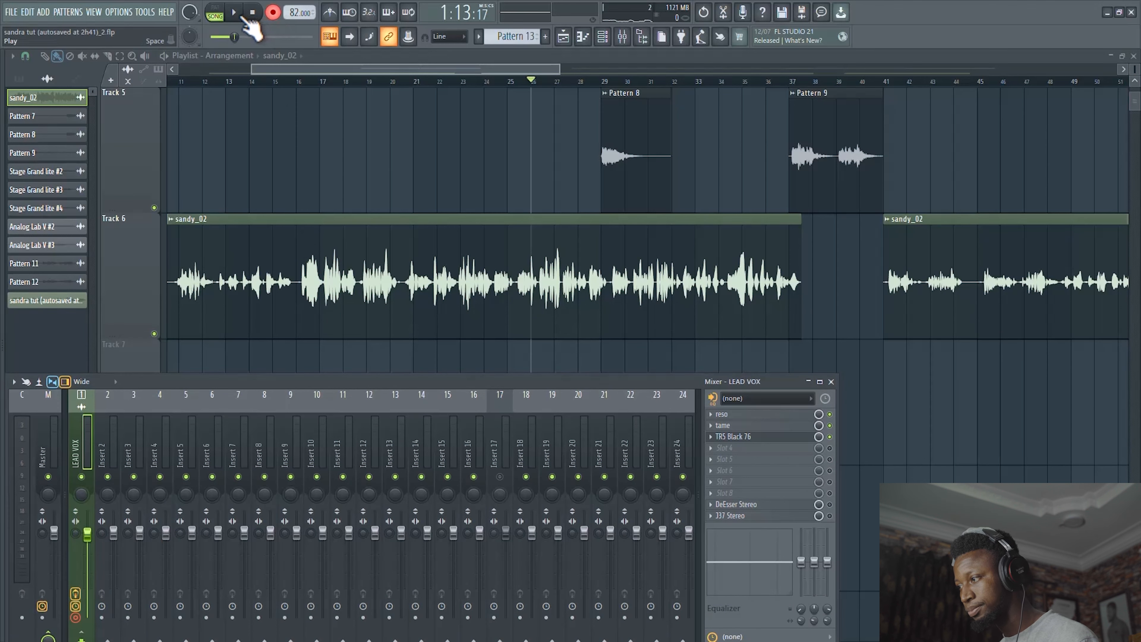
pyautogui.click(237, 14)
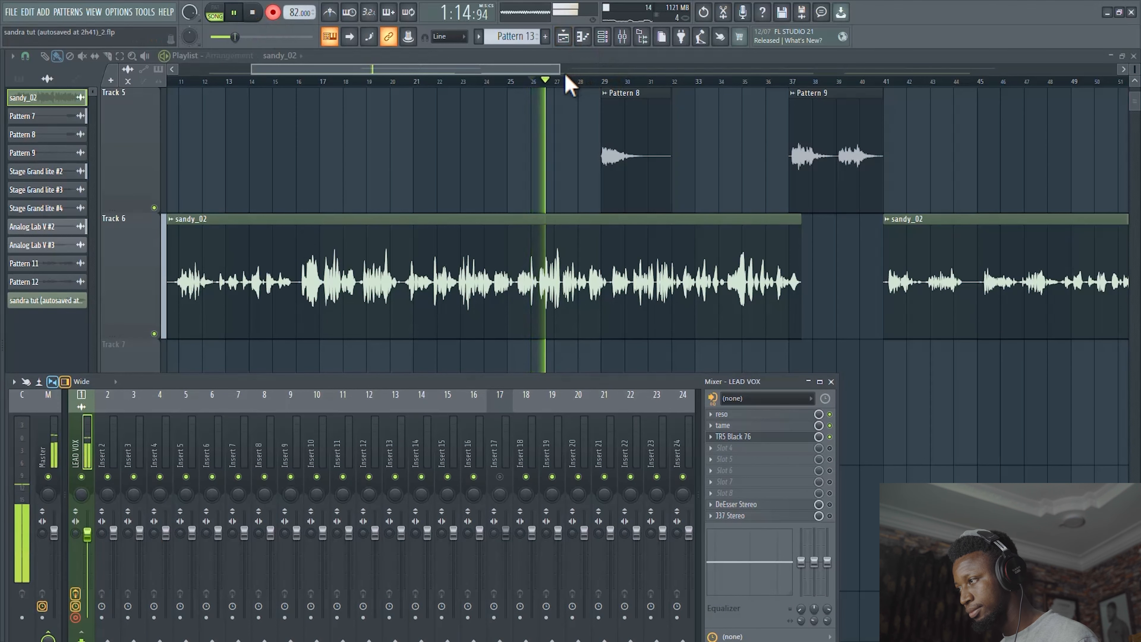
pyautogui.scroll(-2, 609, 214)
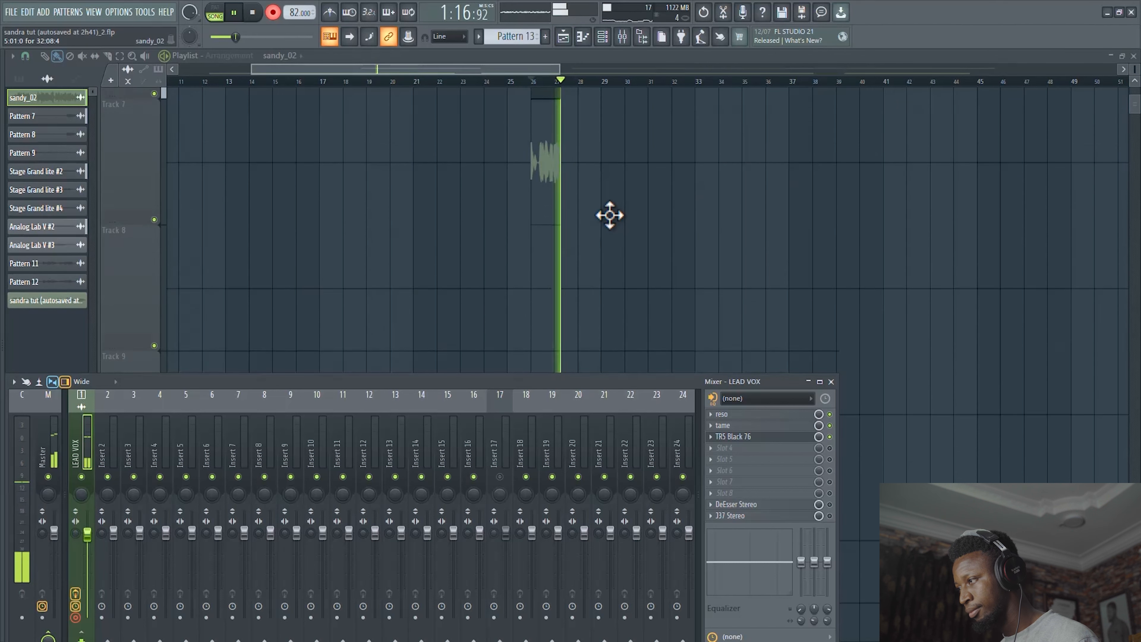
pyautogui.scroll(1, 610, 215)
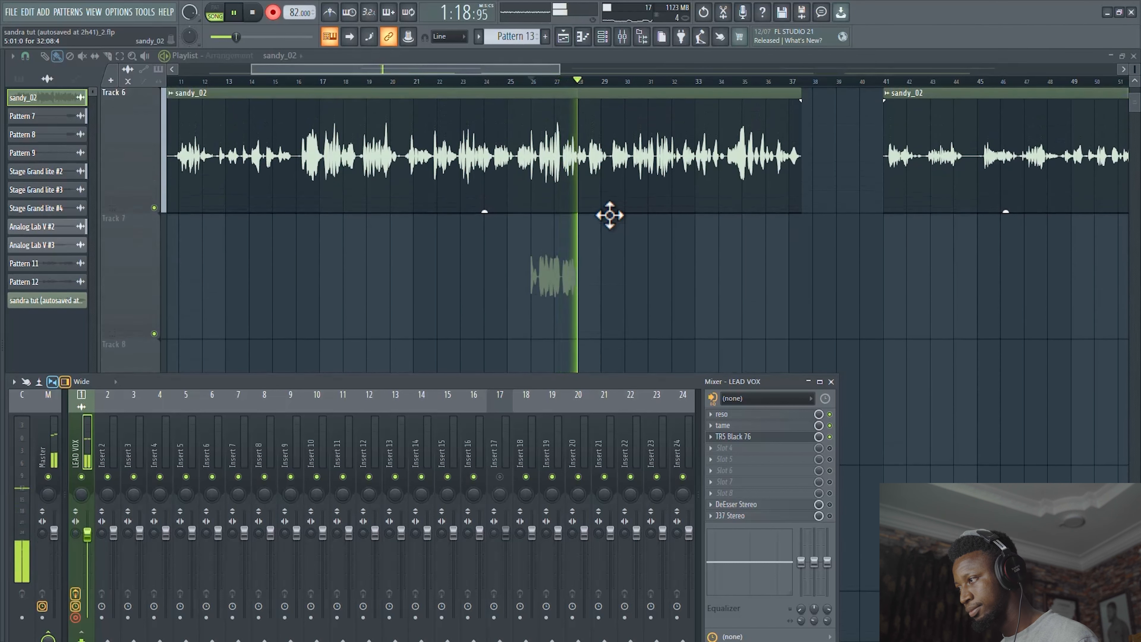
pyautogui.click(273, 13)
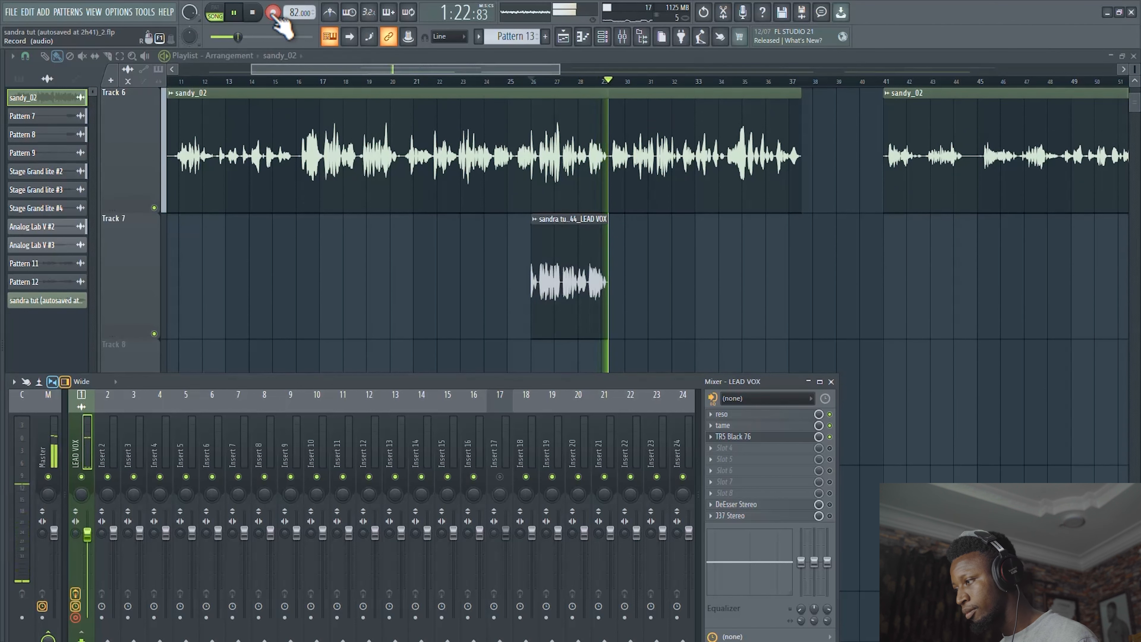
pyautogui.click(252, 12)
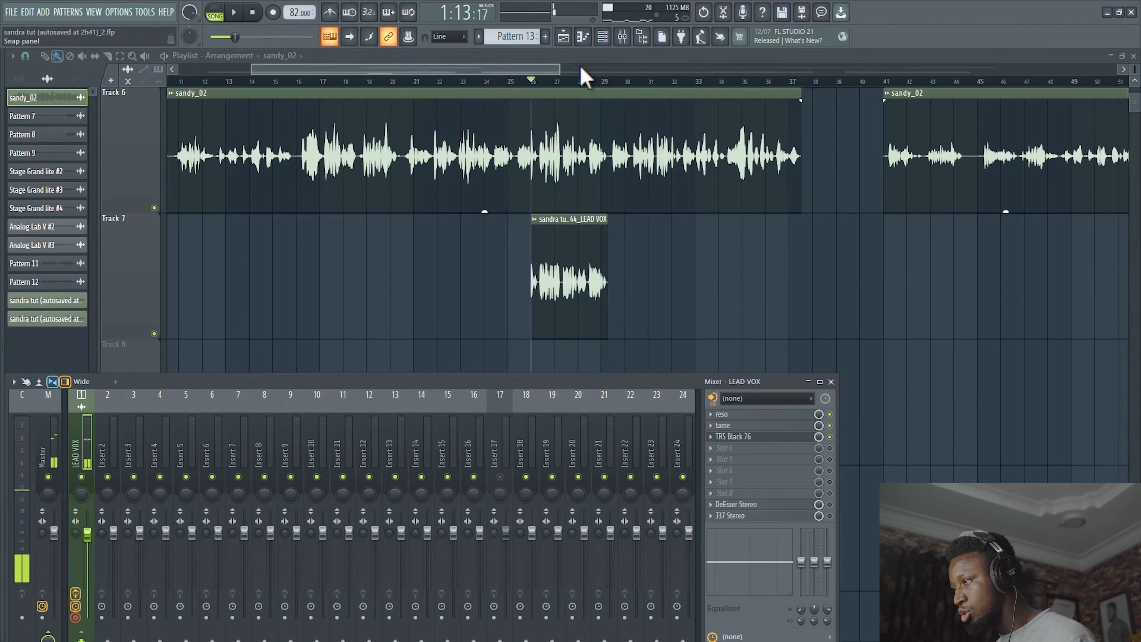
# Compare the waveform peaks of the new LEAD VOX recording on Track 7 with the original sandy_02 clip on Track 6.
pyautogui.scroll(6, 580, 96)
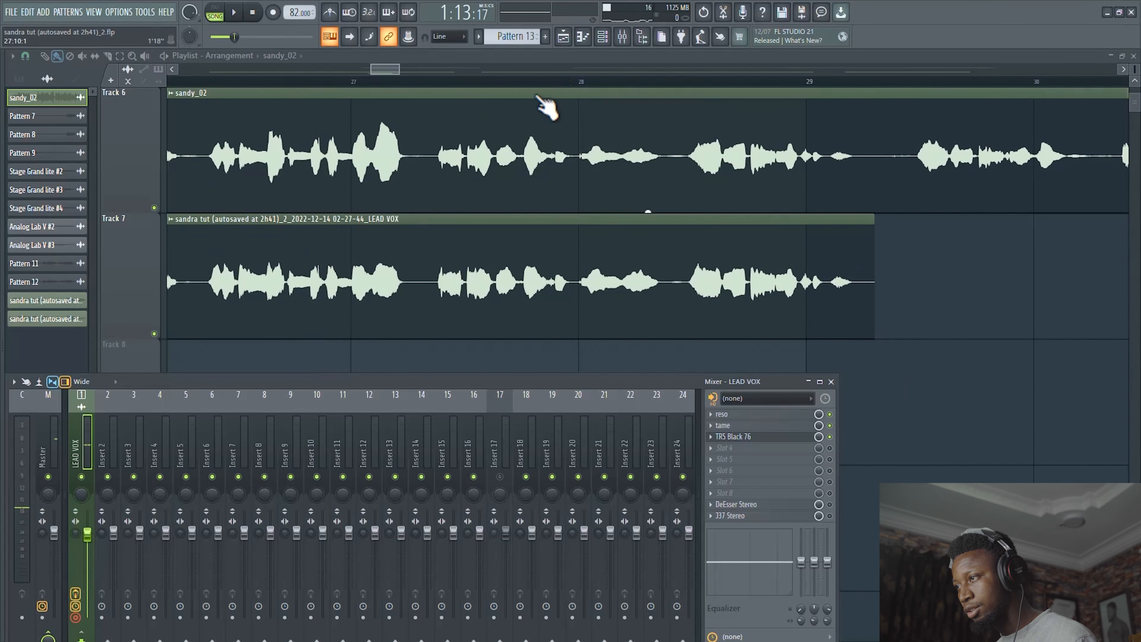
pyautogui.moveTo(371, 70); pyautogui.dragTo(359, 72)
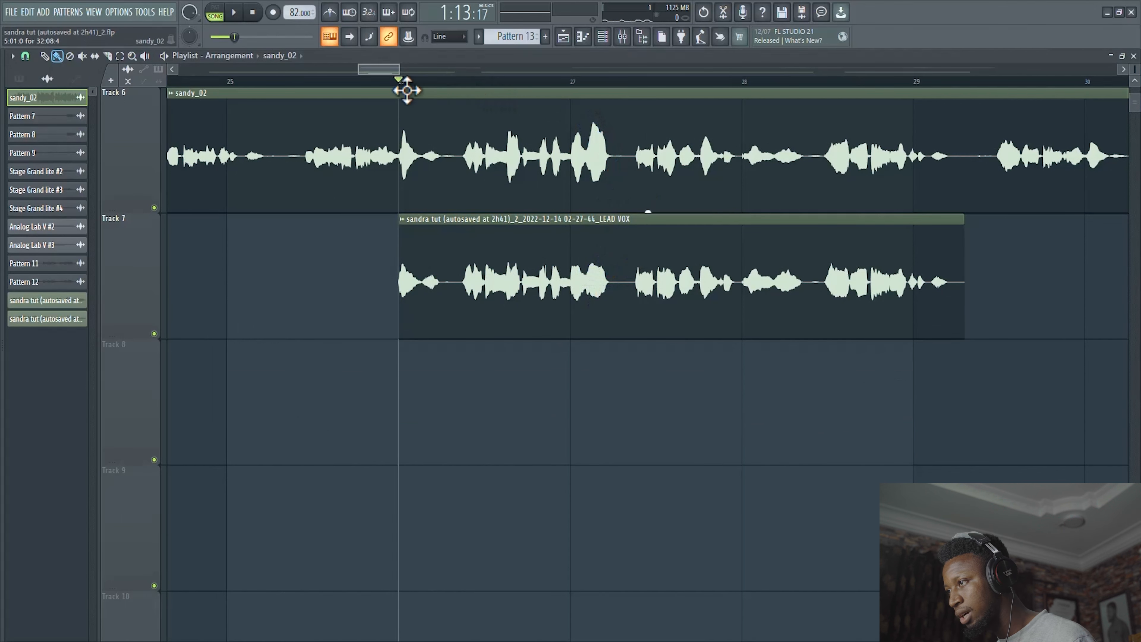
pyautogui.moveTo(358, 71); pyautogui.dragTo(313, 89)
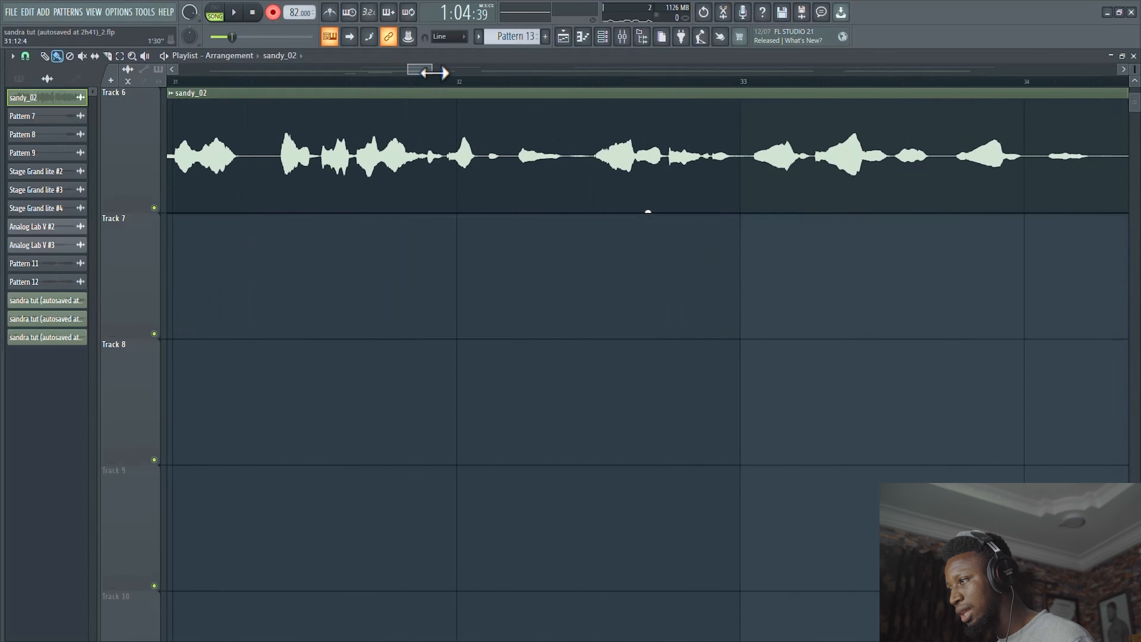
# Record the processed lead vocal onto Track 7 from bar 77 to about bar 82, covering the loud part of sandy_02.
pyautogui.moveTo(433, 71); pyautogui.dragTo(1100, 71)
pyautogui.click(668, 81)
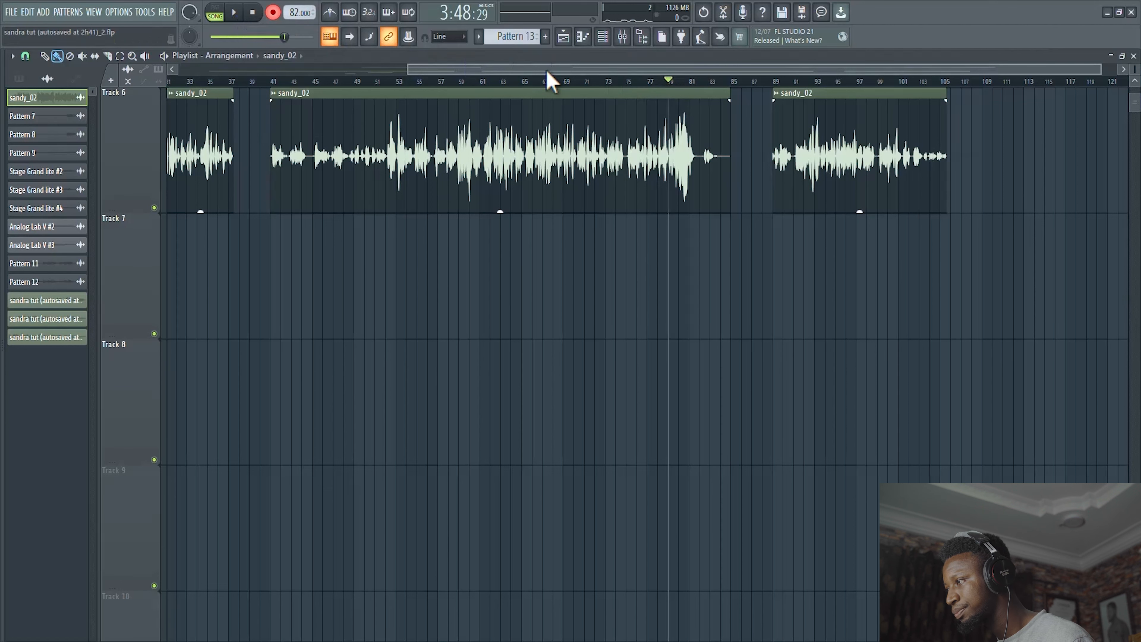
pyautogui.click(652, 82)
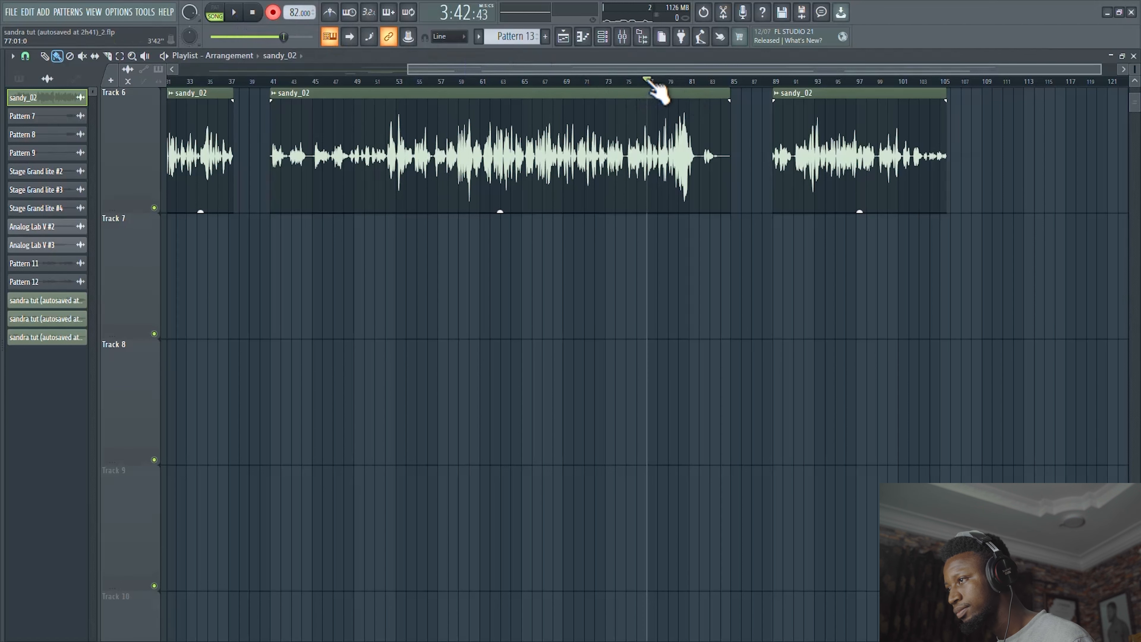
pyautogui.click(234, 14)
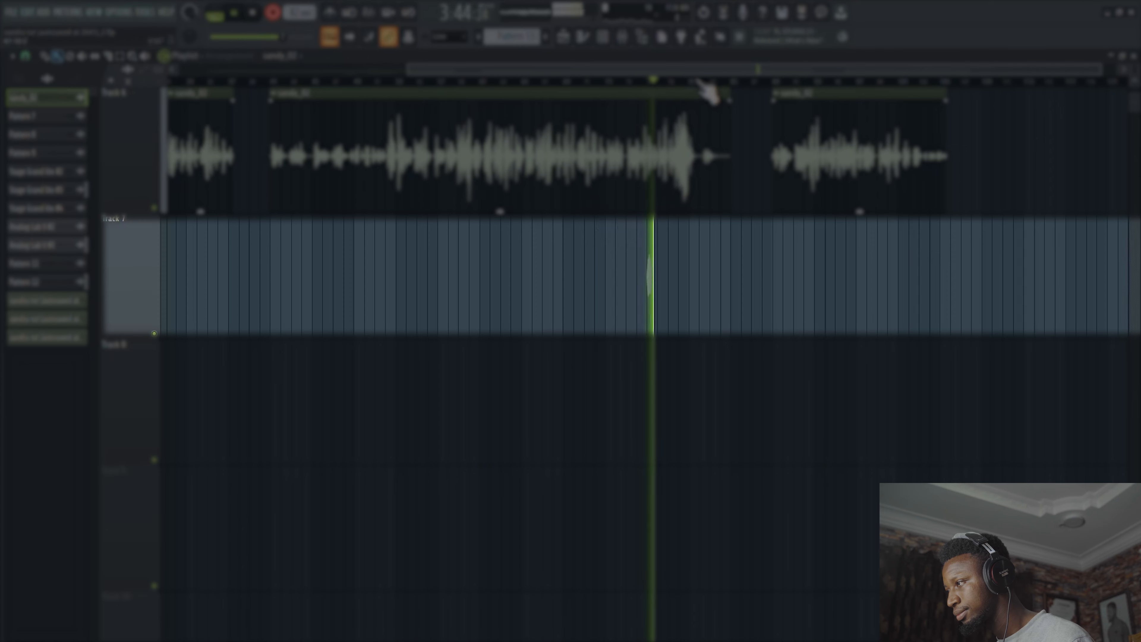
pyautogui.scroll(5, 708, 92)
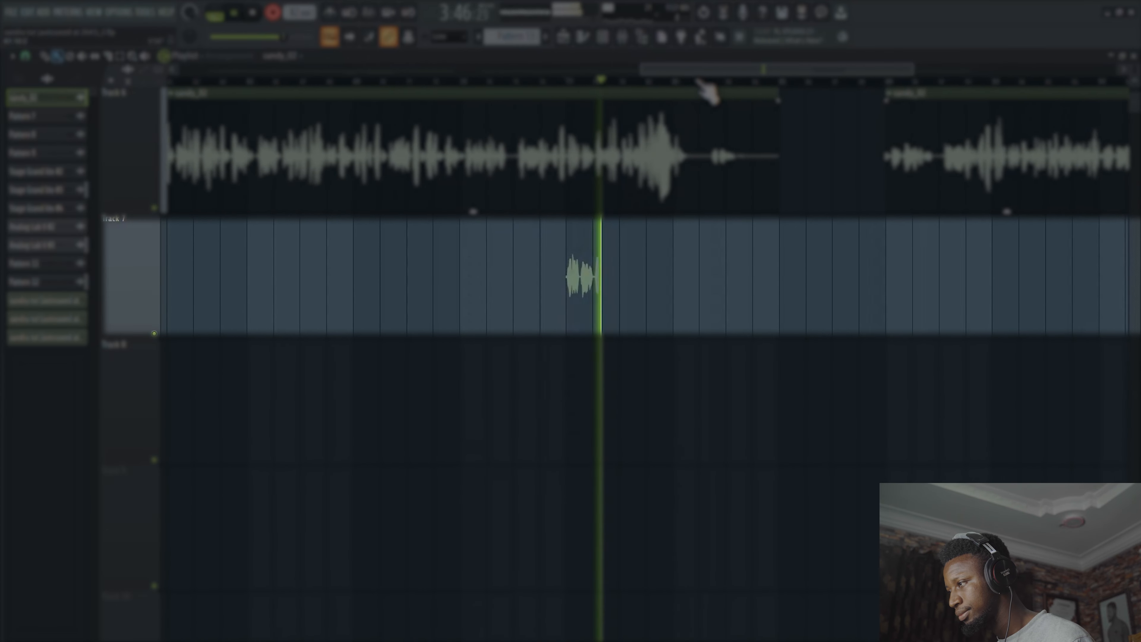
# Compare the loud section around bars 80 to 81 in the processed Track 7 clip with the sandy_02 clip above it.
pyautogui.scroll(2, 708, 92)
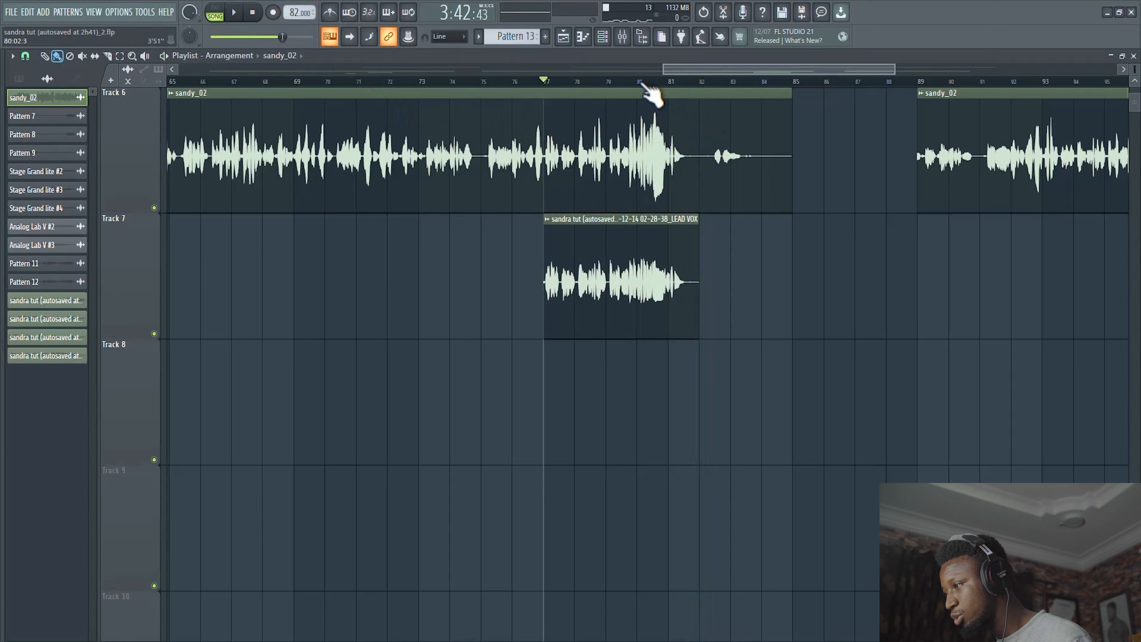
pyautogui.scroll(5, 649, 93)
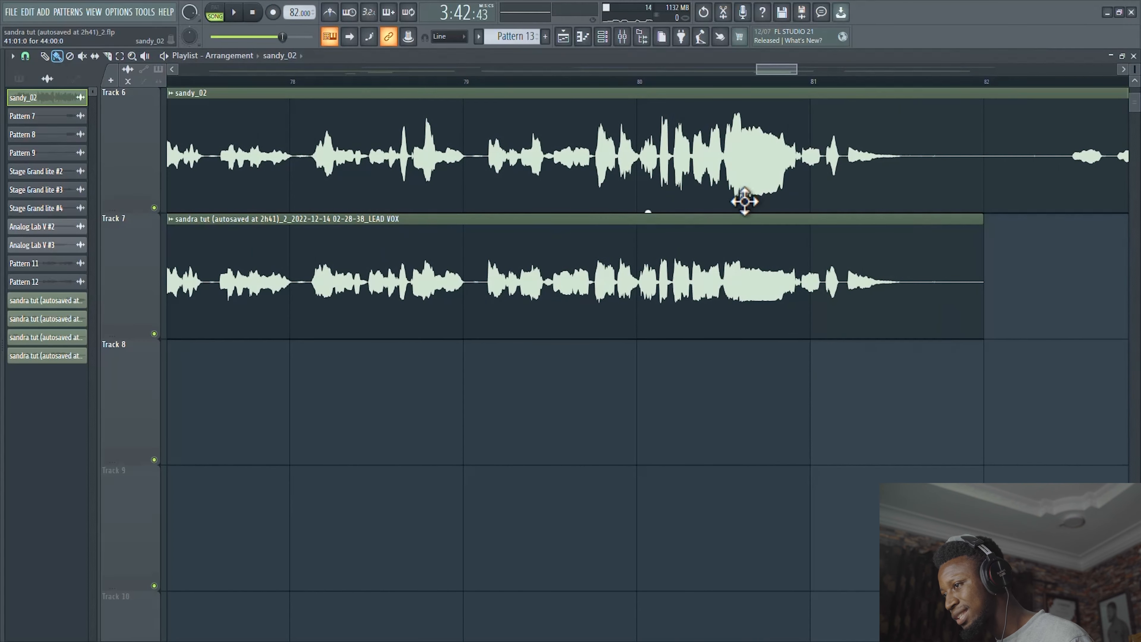